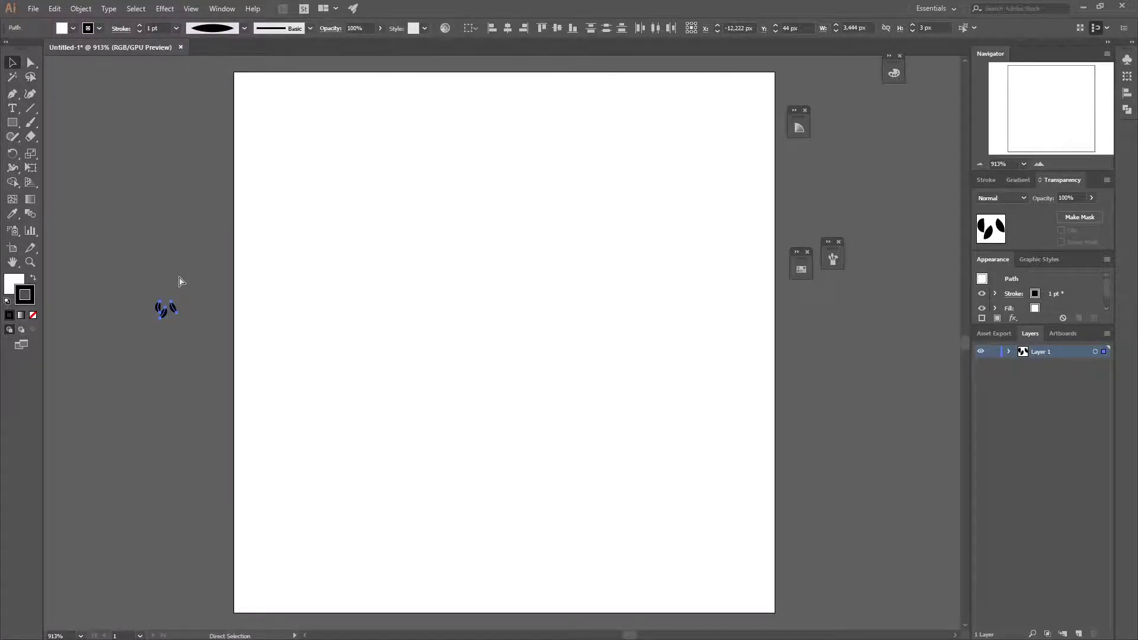
Narrow the three curved black strokes beside the artboard with the Width tool, making each a thin tapered line about 0.2 pt wide.
key("ctrl+plus")
key("ctrl+plus")
key("ctrl+plus")
key("ctrl+plus")
key("ctrl+equal")
key("v")
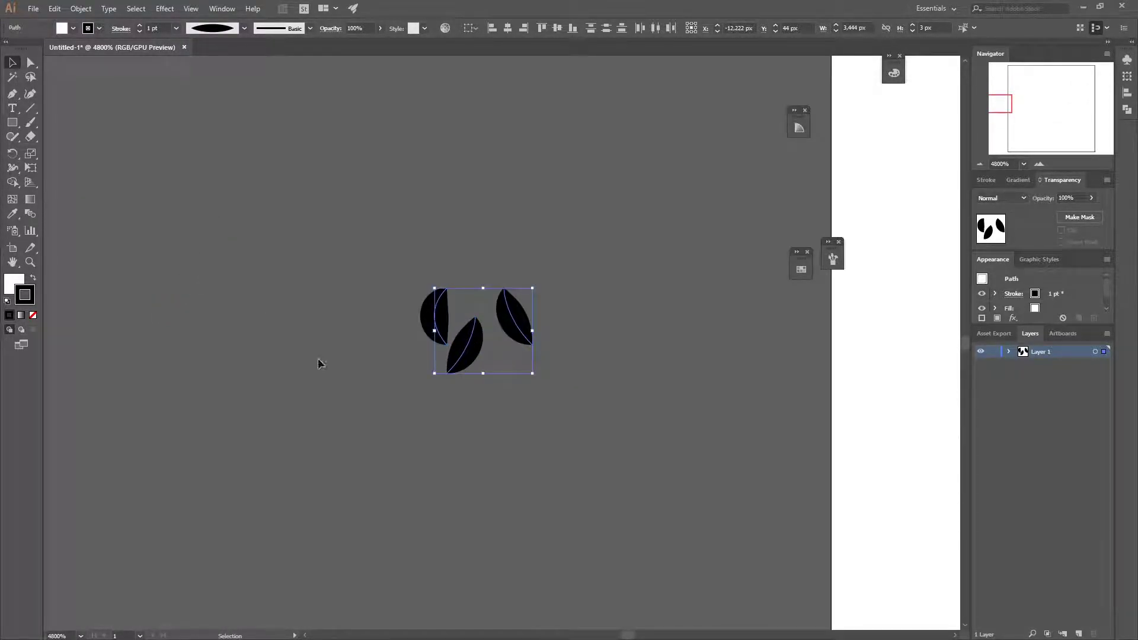
left_click(12, 167)
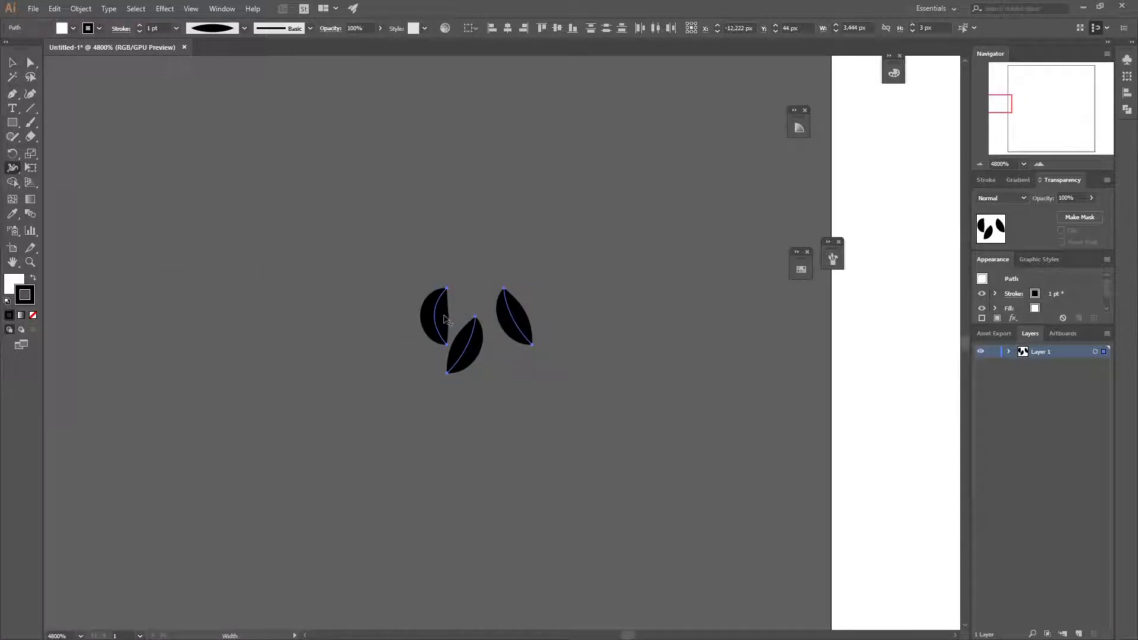
left_click_drag(441, 323, 437, 318)
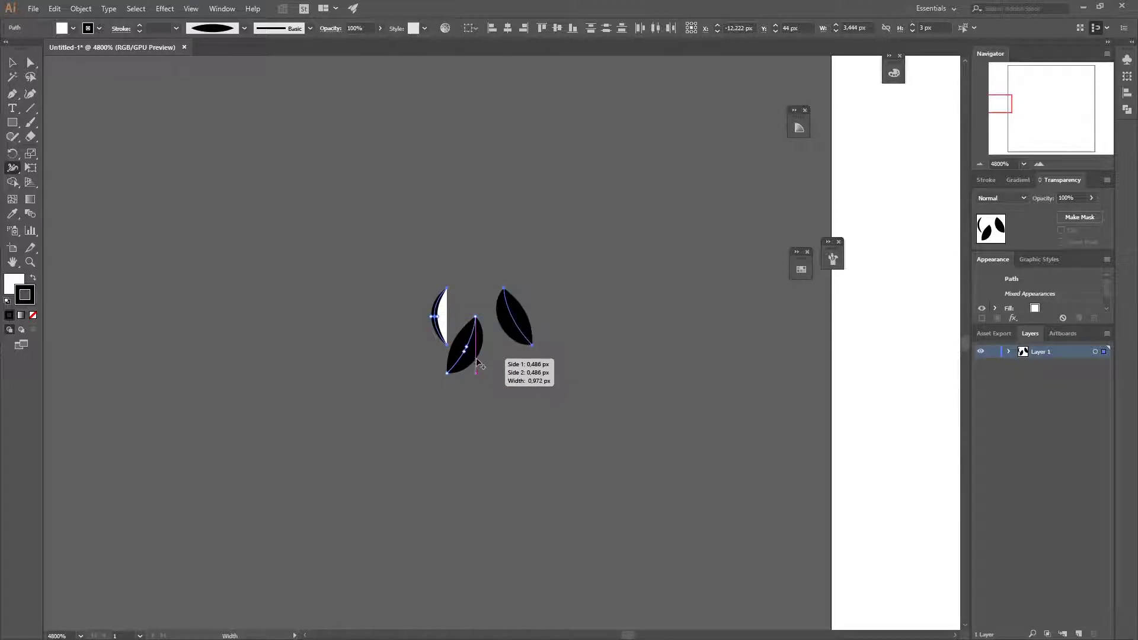
left_click_drag(477, 356, 471, 350)
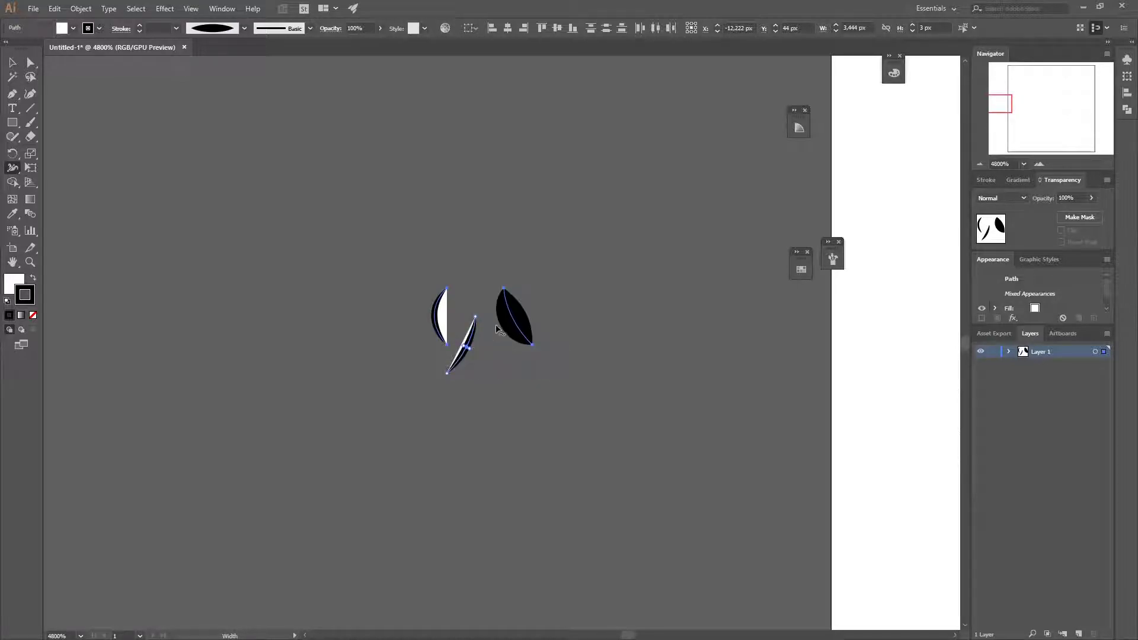
left_click_drag(526, 316, 519, 324)
Remove the white fill from the three curved strokes, leaving only their black outlines, and deselect them.
left_click(12, 62)
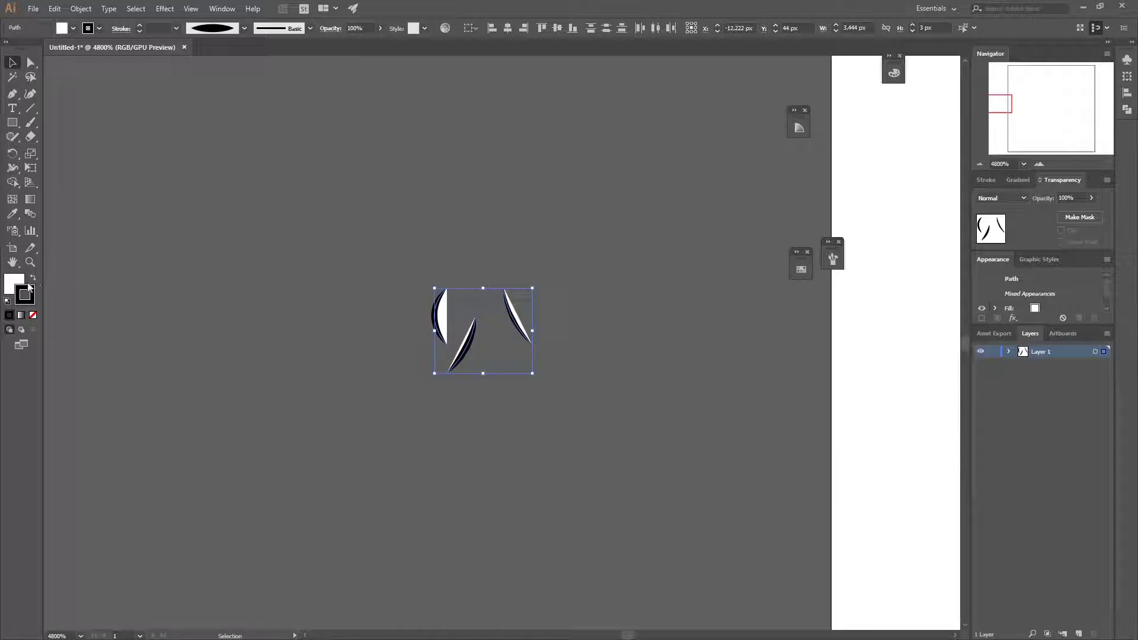
left_click(33, 315)
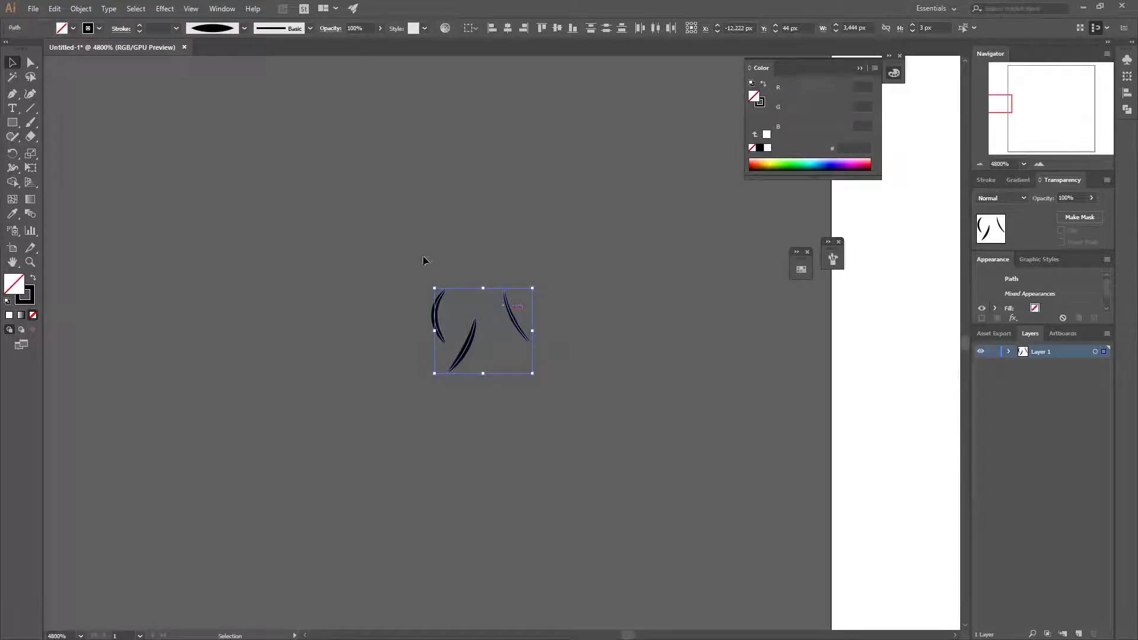
left_click(529, 319)
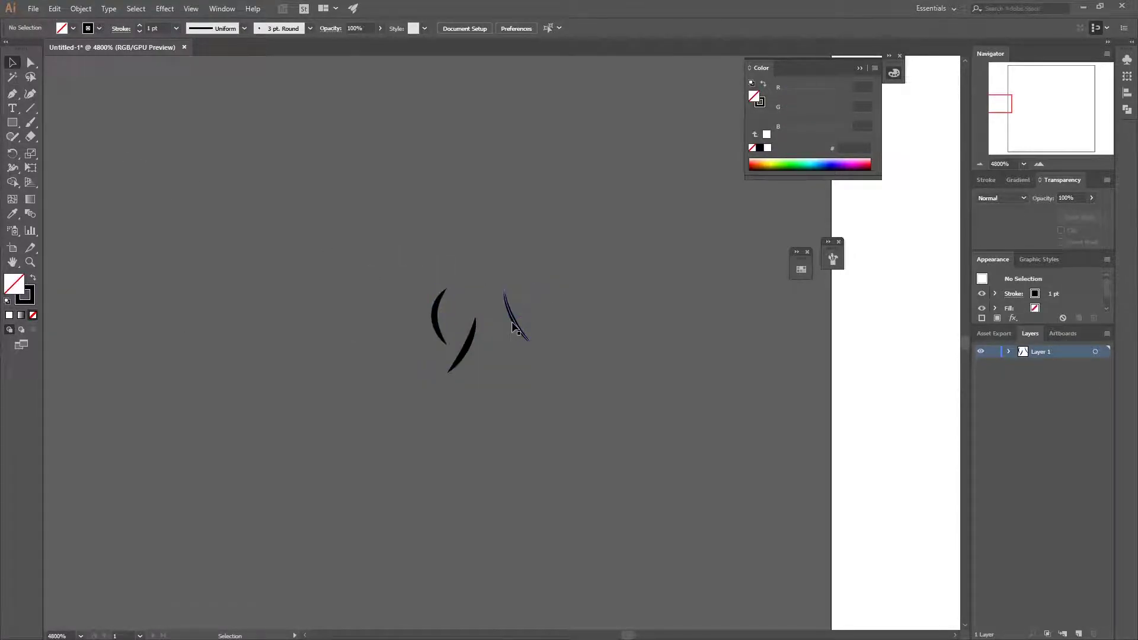
Move the rightmost stroke in beside the lower one and flip the leftmost stroke horizontally so the three sit close together.
left_click(514, 328)
mouse_move(513, 325)
left_mouse_down()
mouse_move(453, 328)
mouse_move(472, 335)
left_mouse_up()
left_click(436, 319)
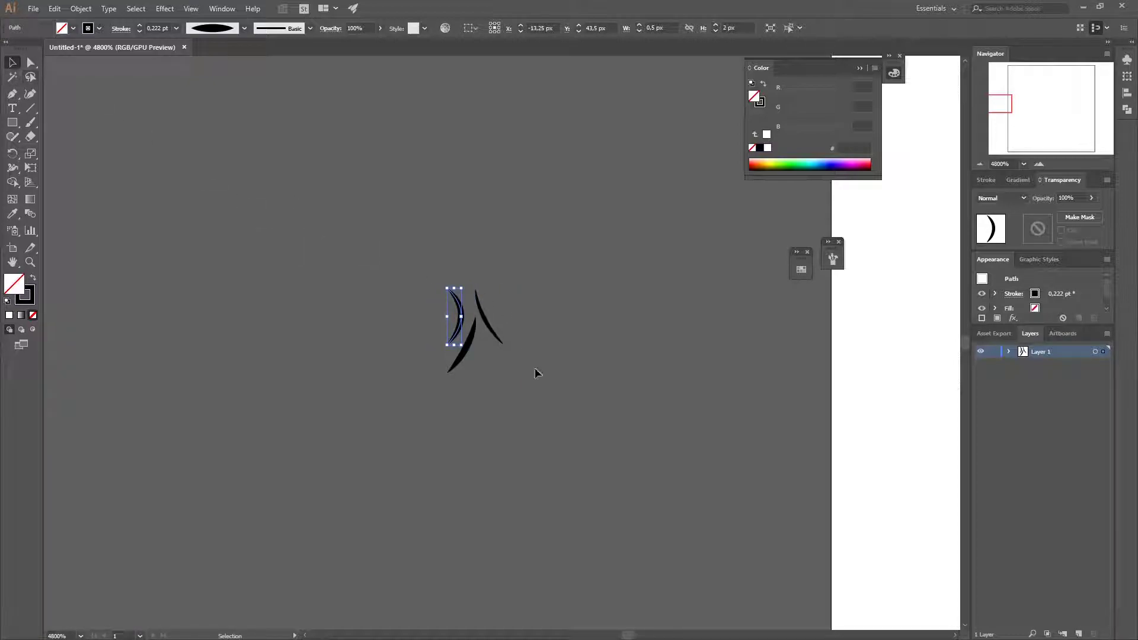
left_click(549, 342)
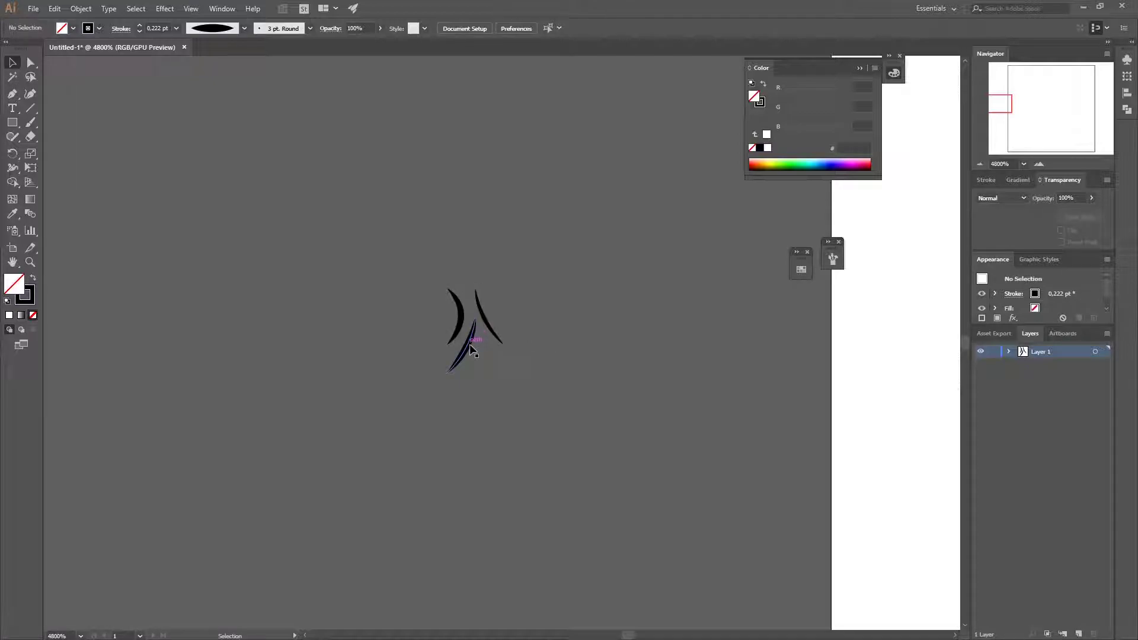
left_click(470, 346)
Select all three curved strokes and start a new Scatter Brush from them.
key("ctrl+a")
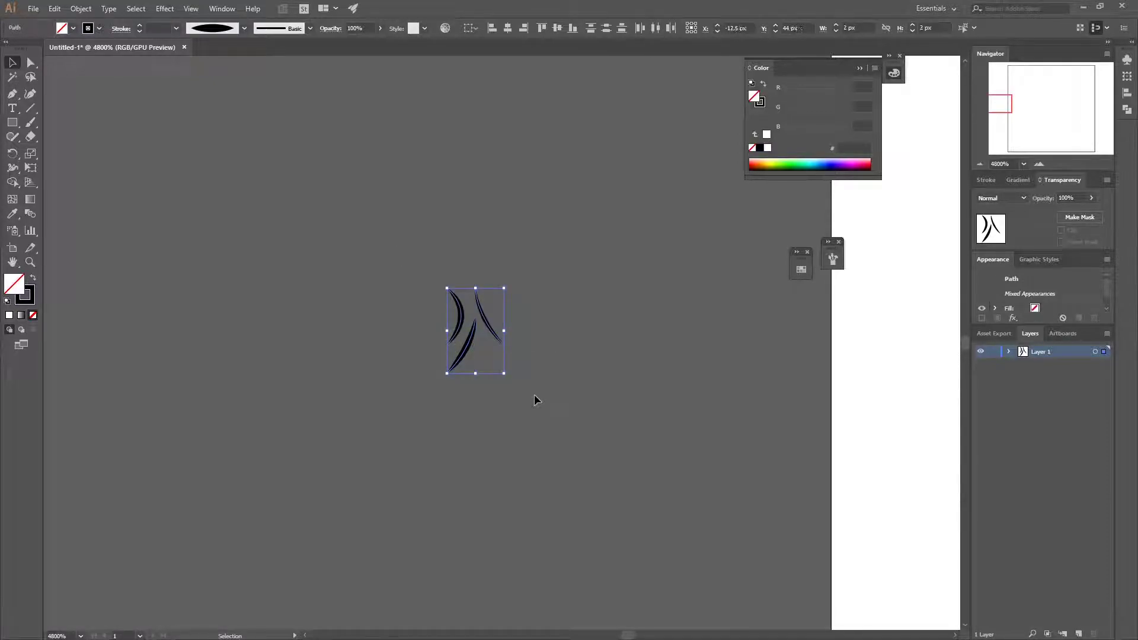
left_click(860, 67)
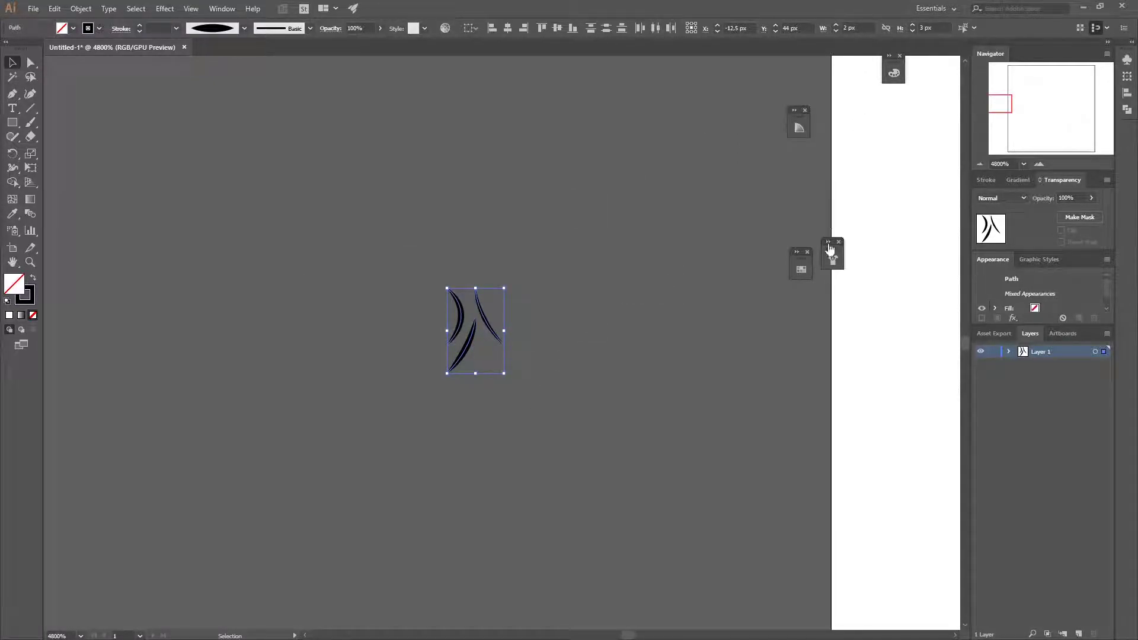
left_click(833, 258)
mouse_move(869, 242)
left_mouse_down()
mouse_move(501, 176)
mouse_move(676, 108)
left_mouse_up()
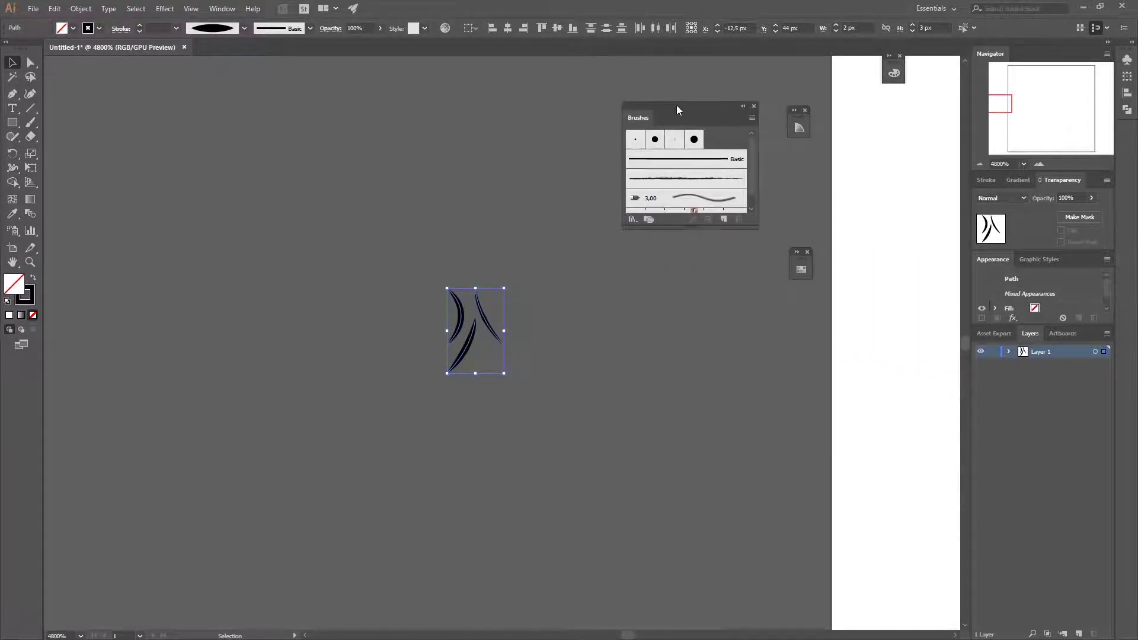
left_click(223, 8)
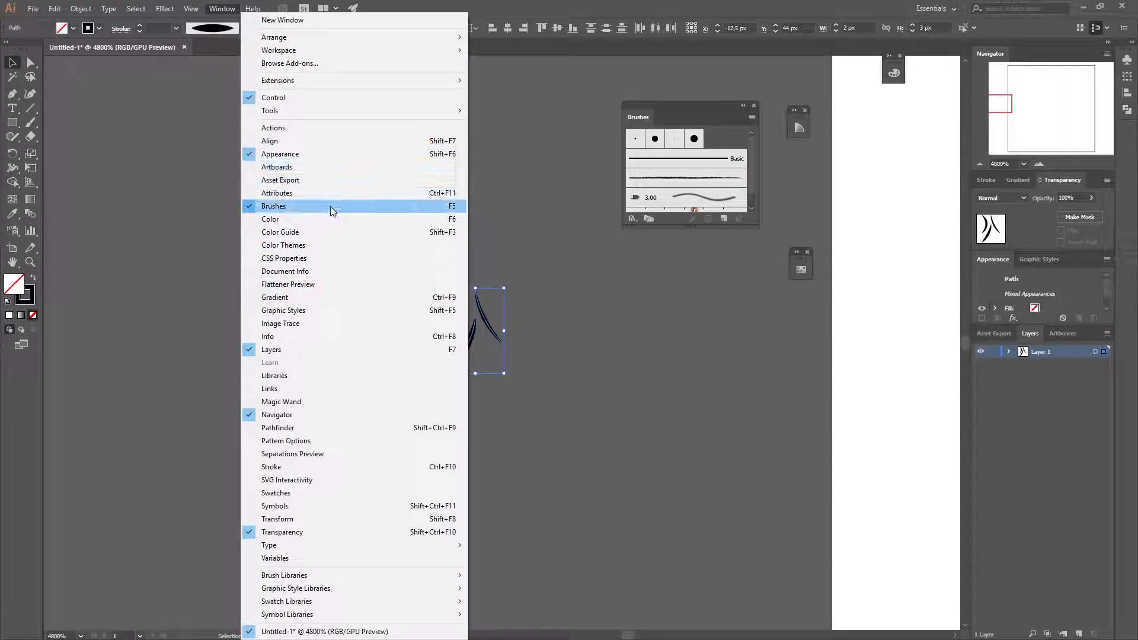
left_click(689, 109)
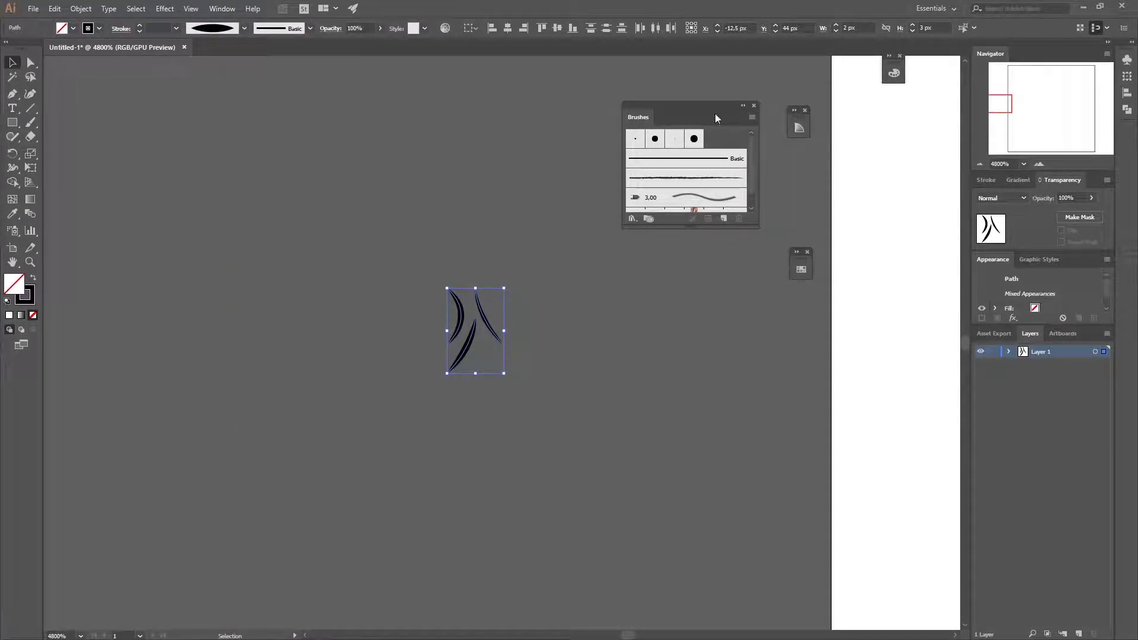
left_click(751, 117)
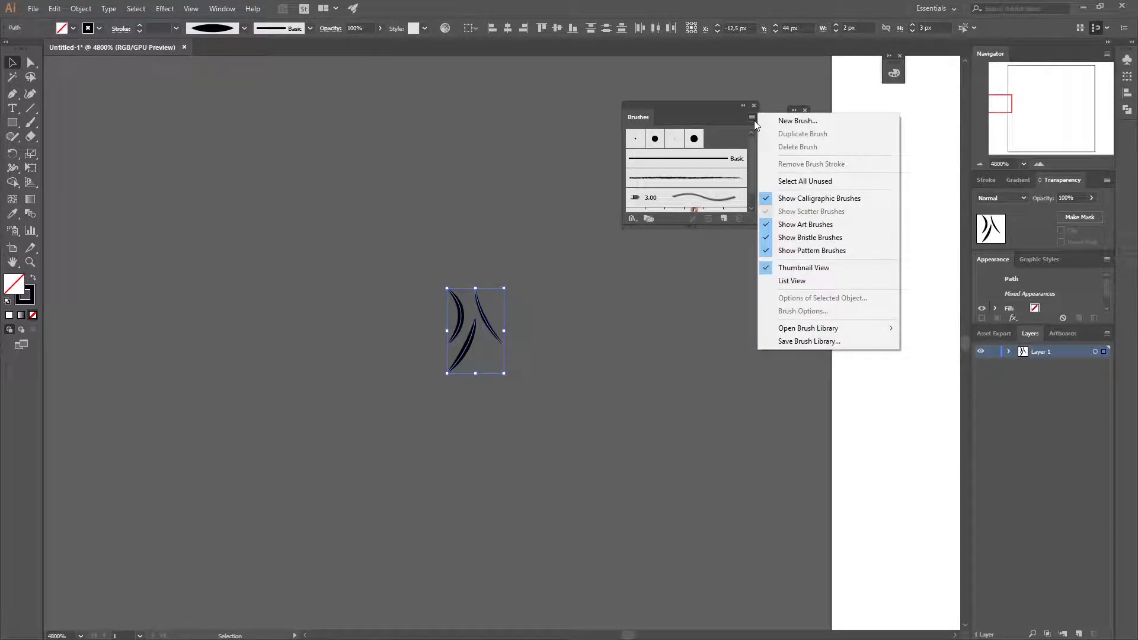
left_click(806, 116)
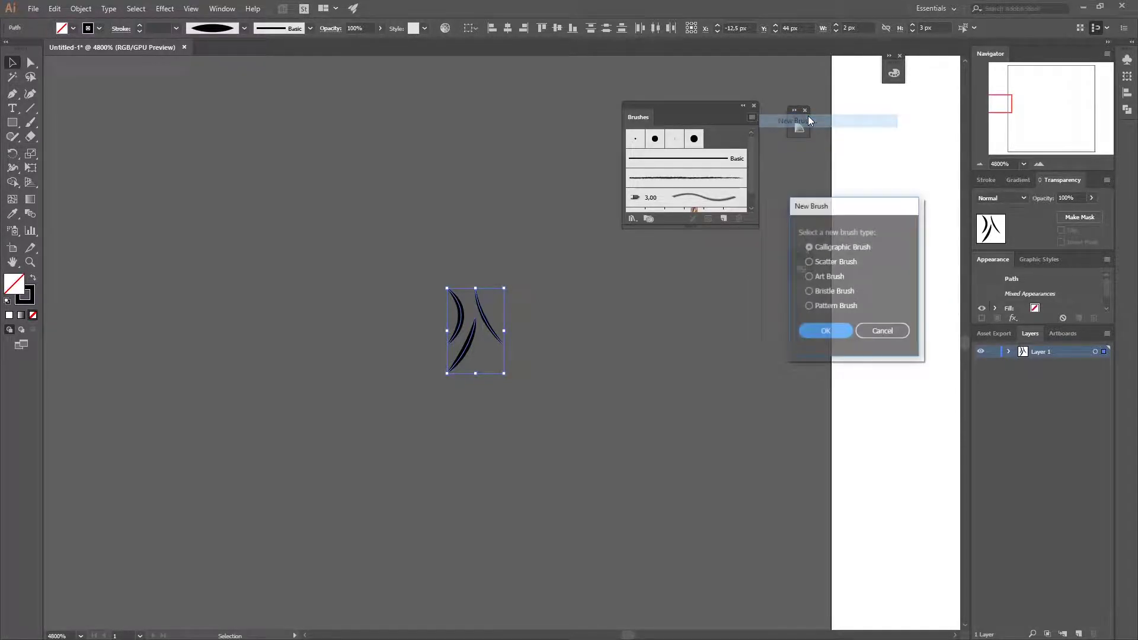
left_click(813, 262)
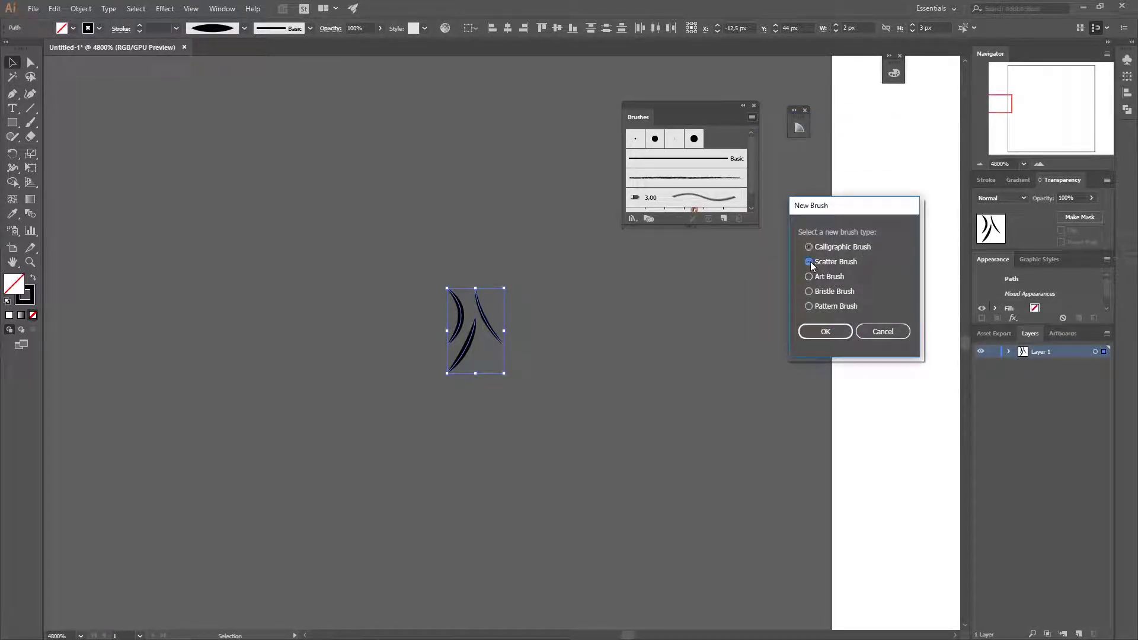
left_click(819, 334)
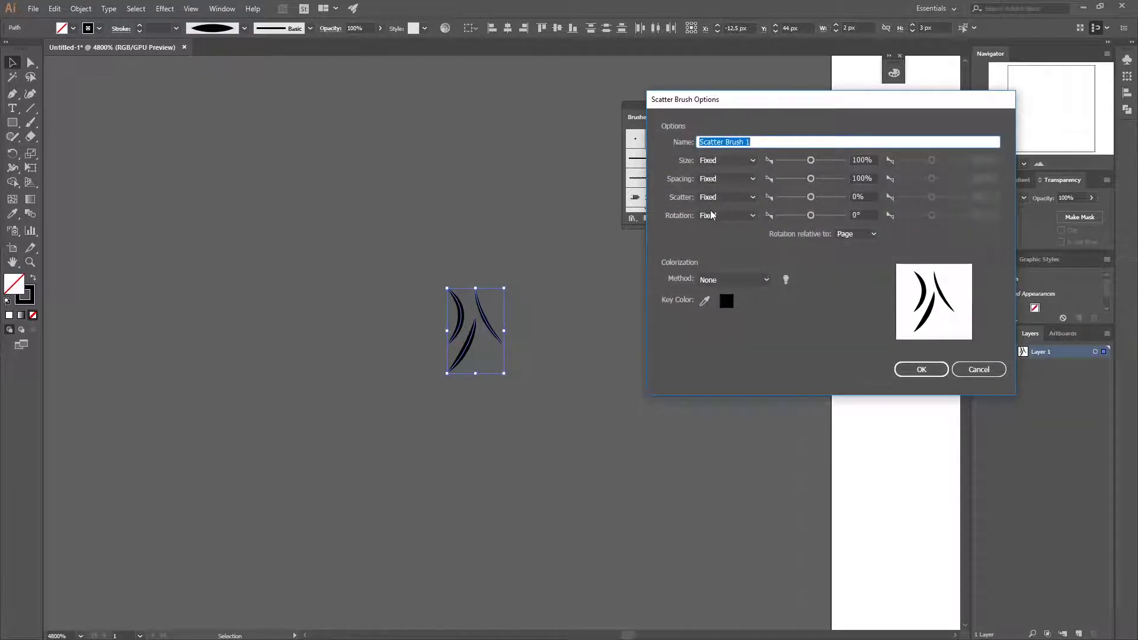
Set the size, spacing, scatter and rotation of the three-stroke scatter brush to Random.
left_click(721, 160)
left_click(722, 186)
left_click(720, 178)
left_click(723, 205)
left_click(728, 198)
left_click(731, 220)
left_click(730, 216)
left_click(735, 240)
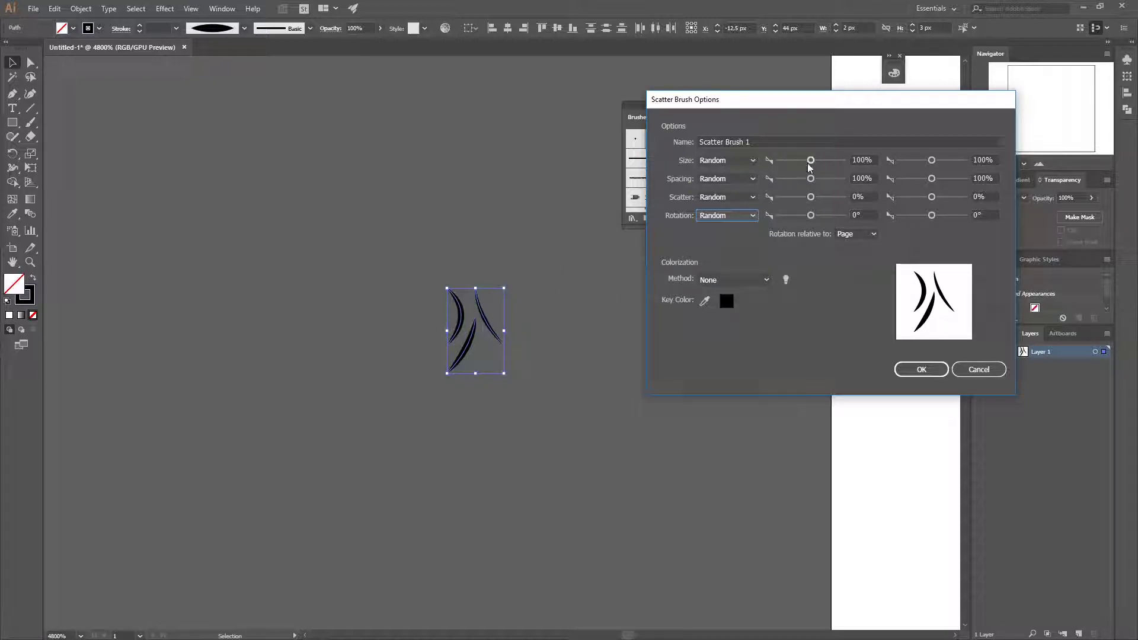
Set the brush's minimum size to 10% and its spacing range to 10% through 20%.
left_click_drag(809, 161, 762, 166)
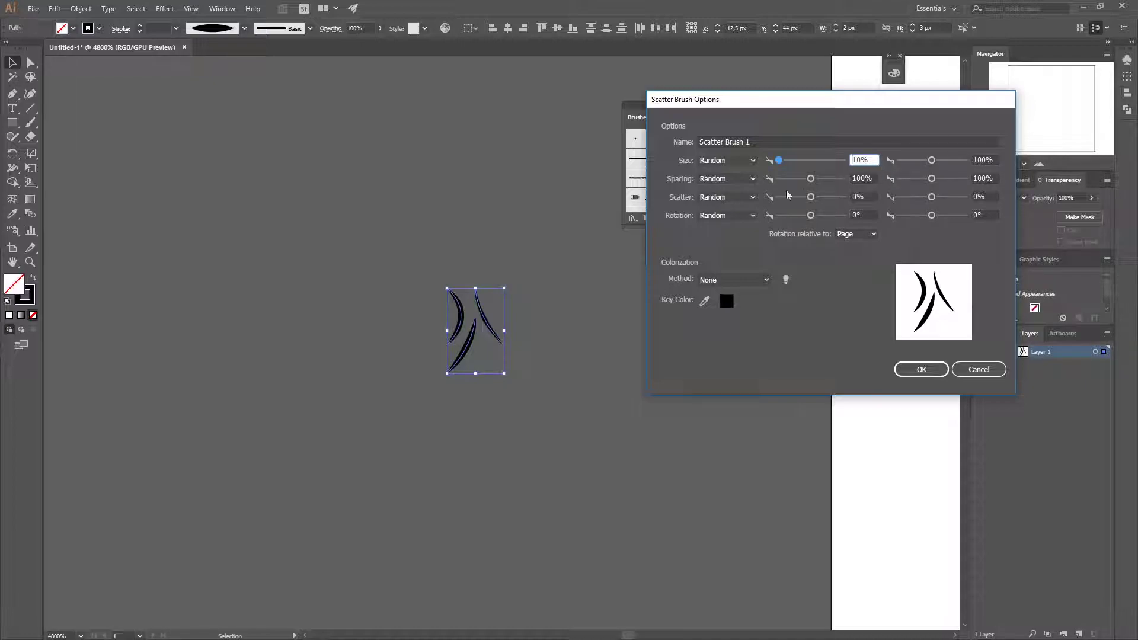
left_click_drag(811, 178, 766, 181)
left_click_drag(930, 179, 902, 180)
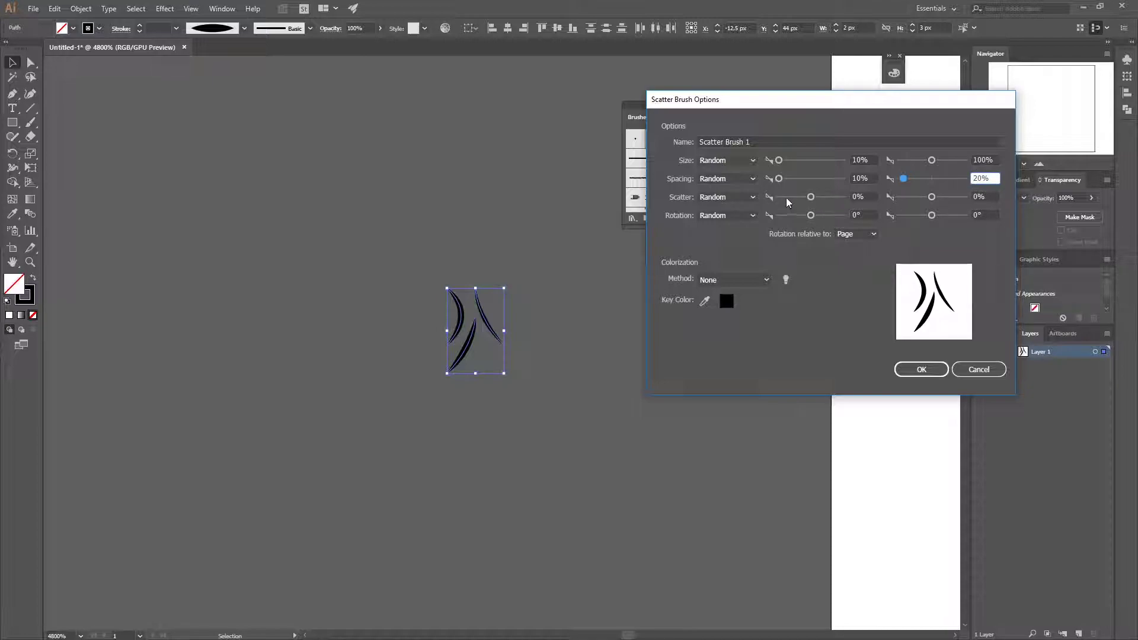
Set the brush's scatter range to -93% through 74% and its rotation range to -43° through 50°.
left_click(810, 198)
left_click_drag(810, 197, 806, 198)
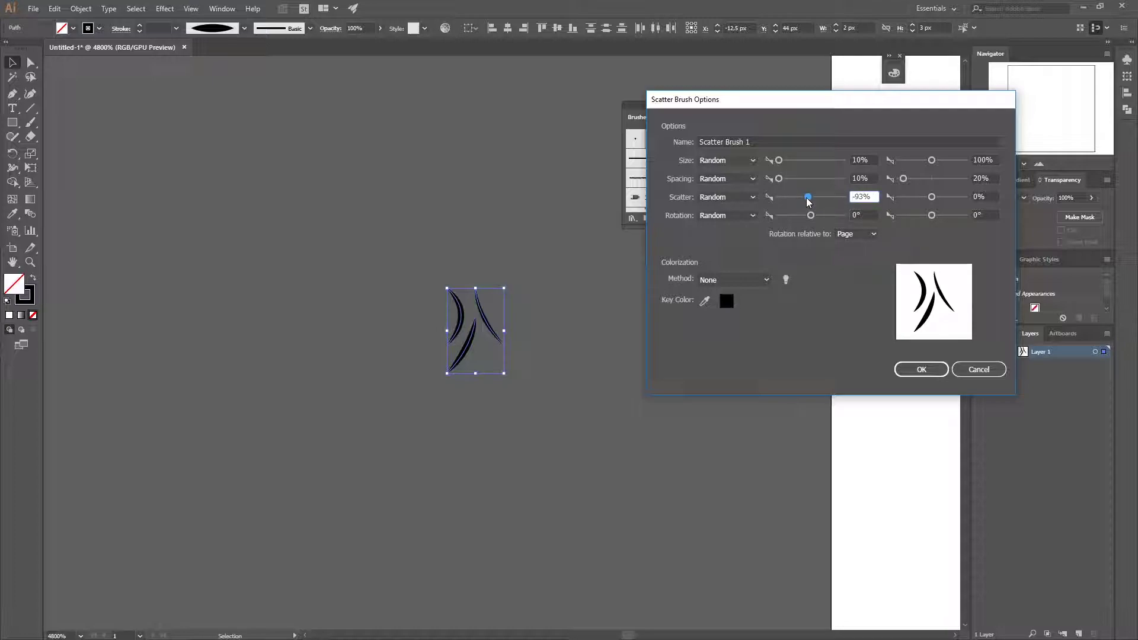
left_click_drag(932, 197, 933, 198)
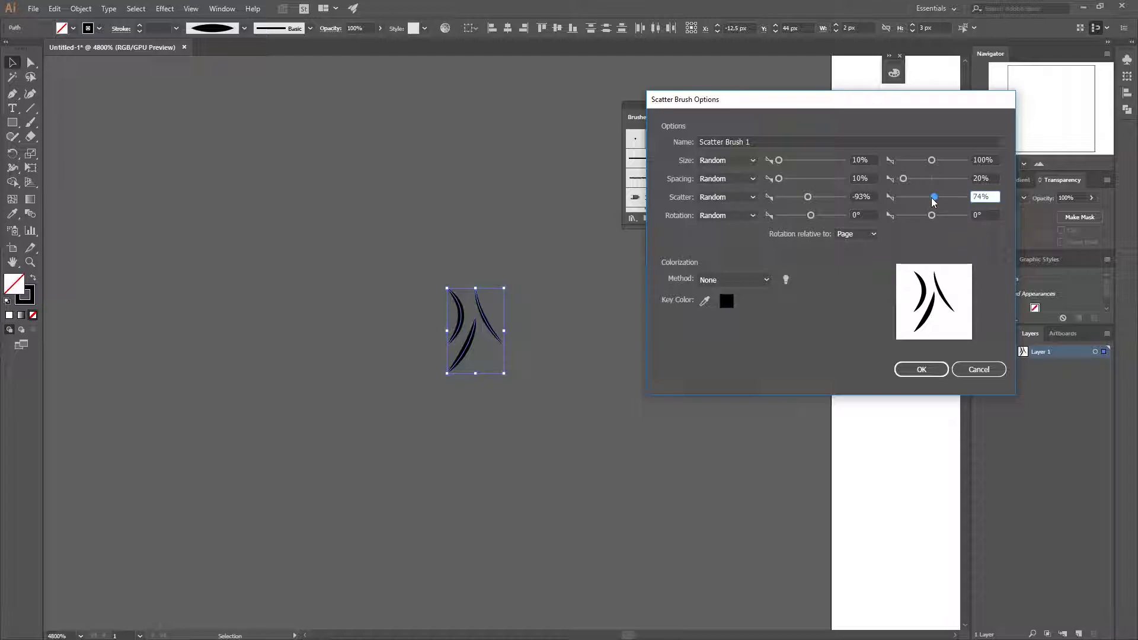
left_click_drag(810, 216, 802, 218)
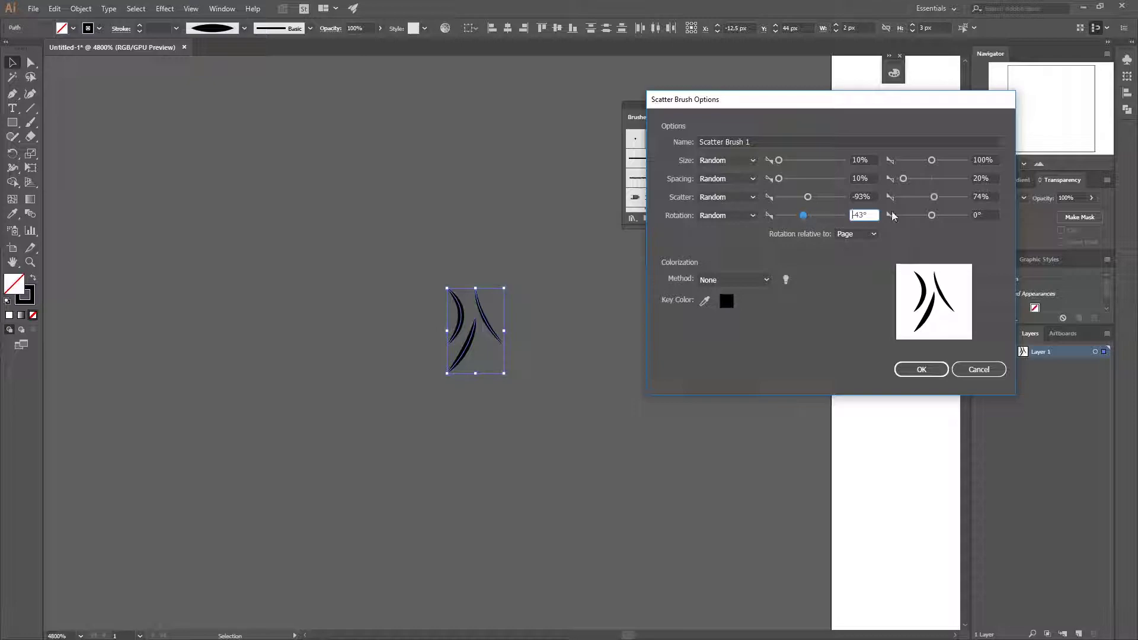
left_click_drag(928, 215, 940, 217)
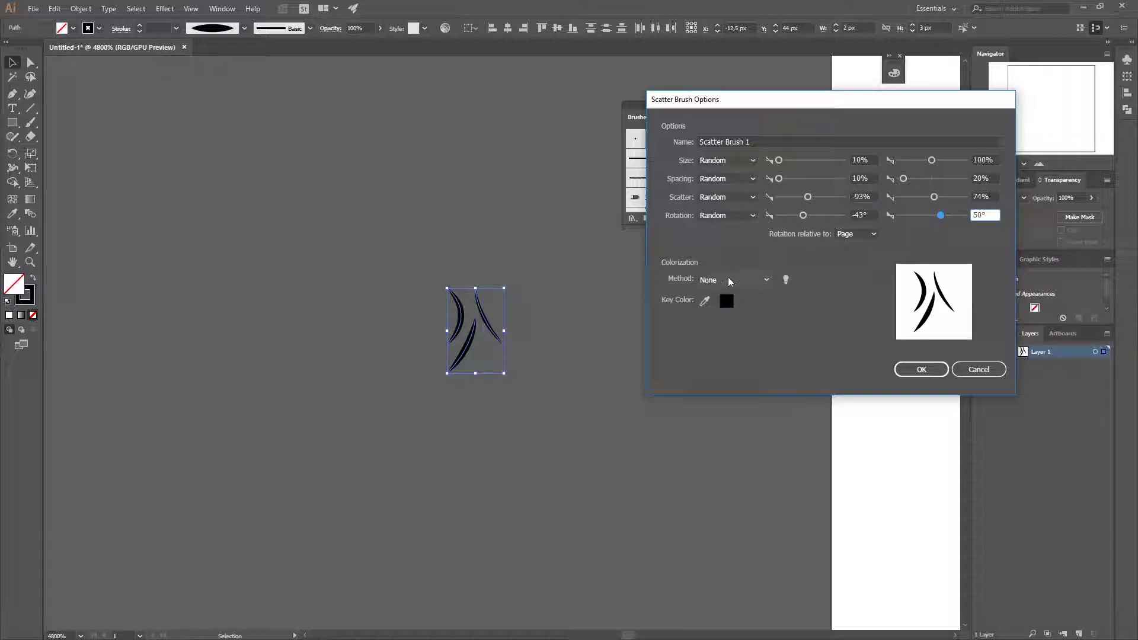
Choose a colorization method for the three-stroke scatter brush and save the brush.
left_click(730, 278)
left_click(736, 334)
left_click(920, 370)
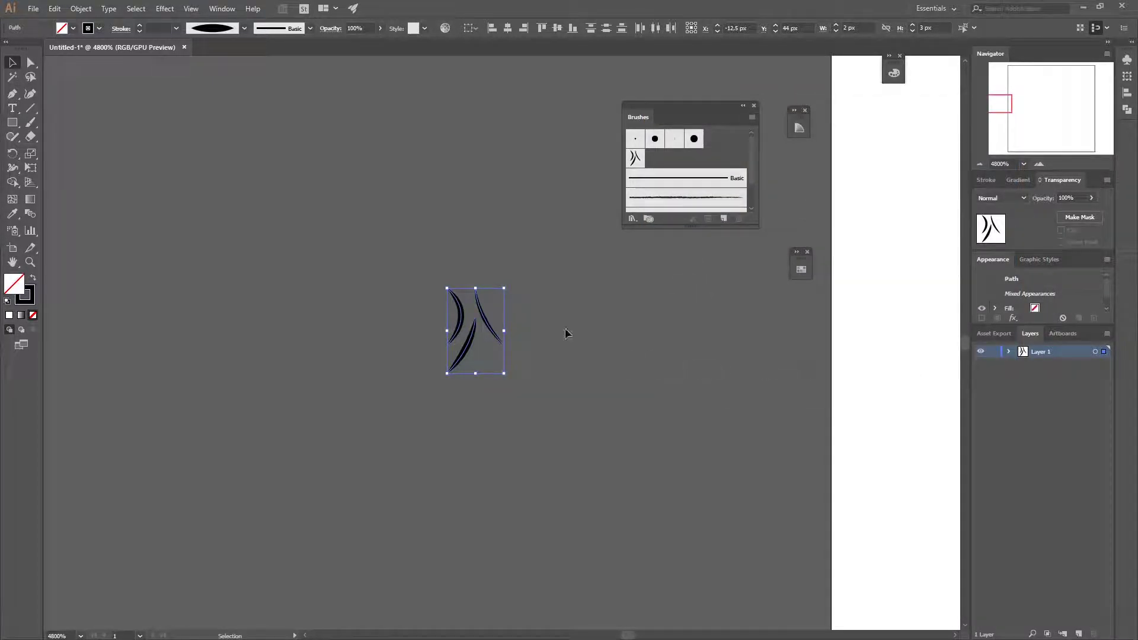
Select only the rightmost thin curved stroke and start a second Scatter Brush from it.
key("ctrl+minus")
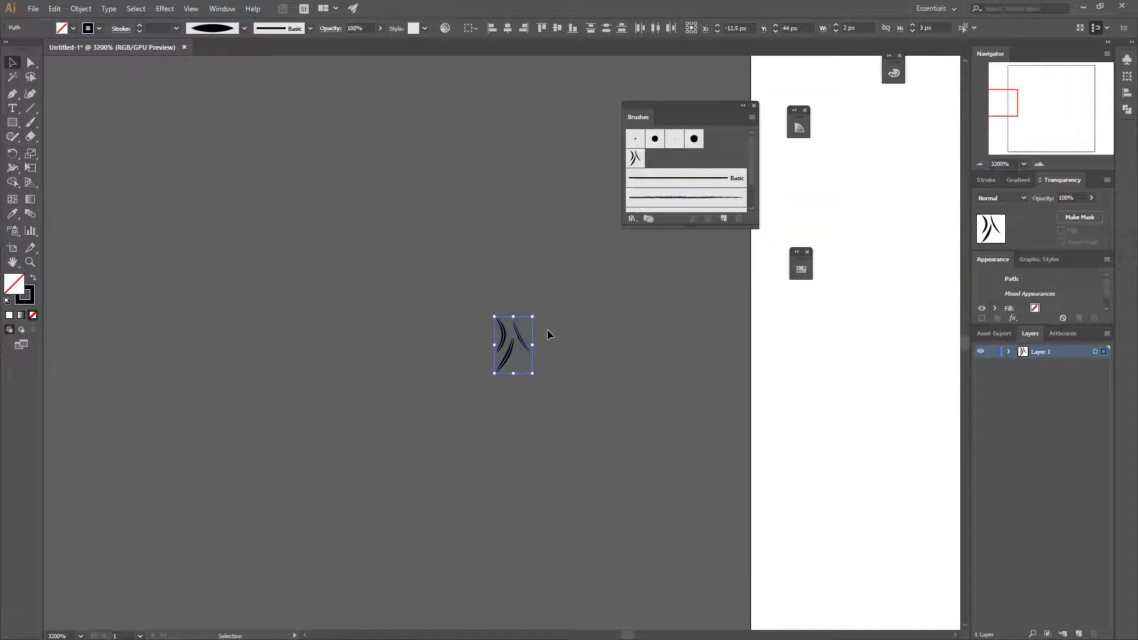
left_click(557, 338)
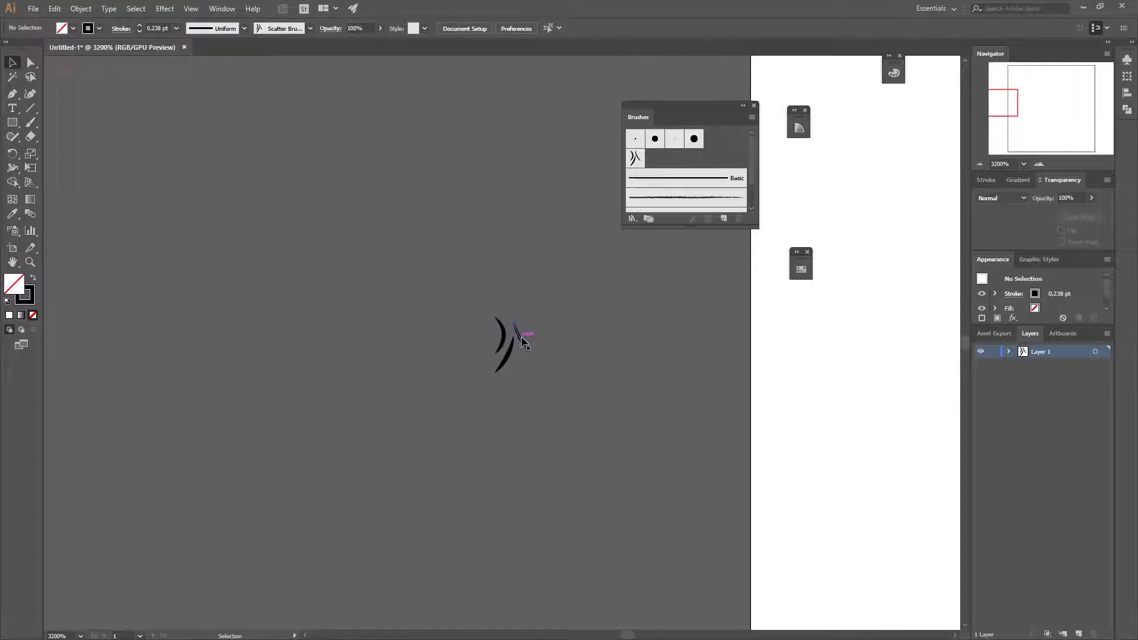
left_click(522, 335)
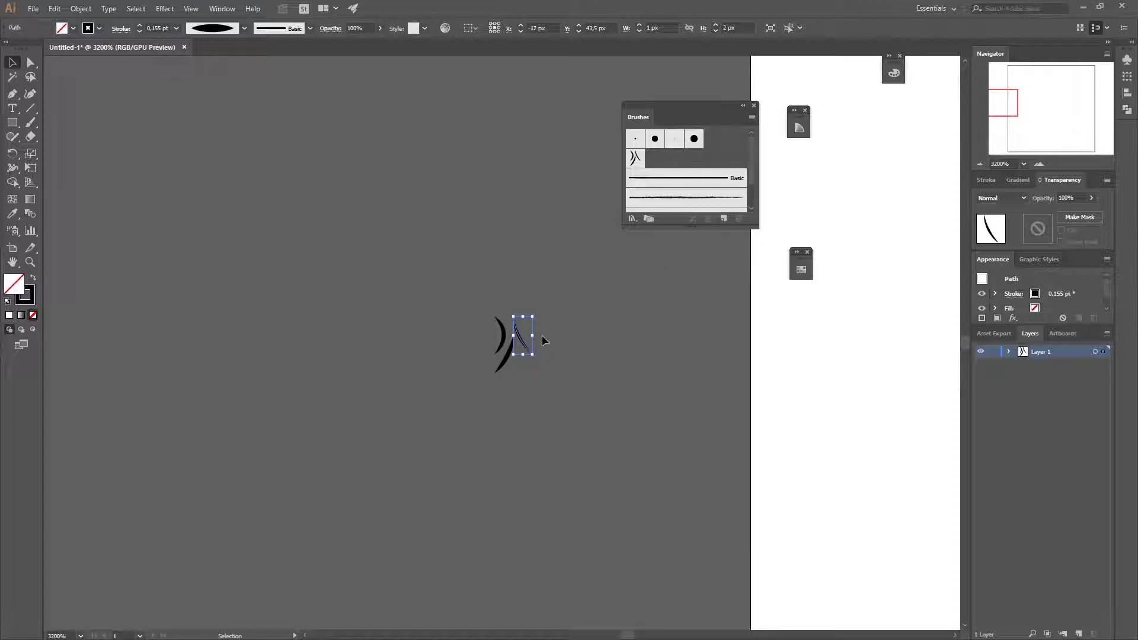
left_click(751, 117)
left_click(791, 118)
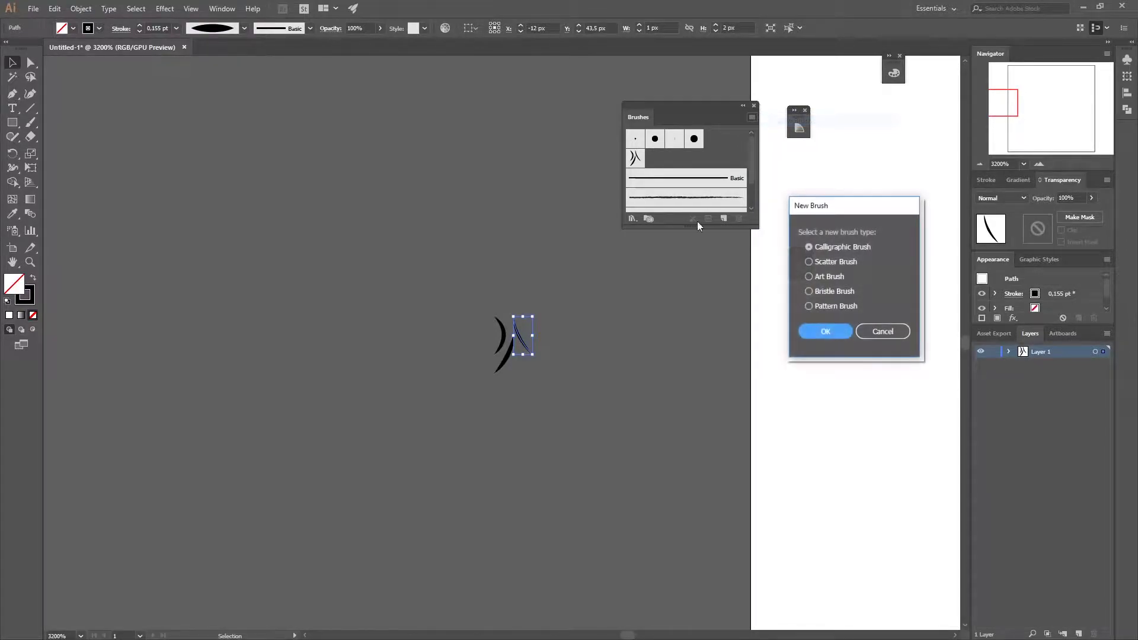
left_click(810, 261)
left_click(824, 331)
Set the size, spacing, scatter and rotation of the single-stroke scatter brush to Random.
left_click(733, 161)
left_click(722, 186)
left_click(729, 178)
left_click(723, 204)
left_click(730, 197)
left_click(727, 224)
left_click(726, 217)
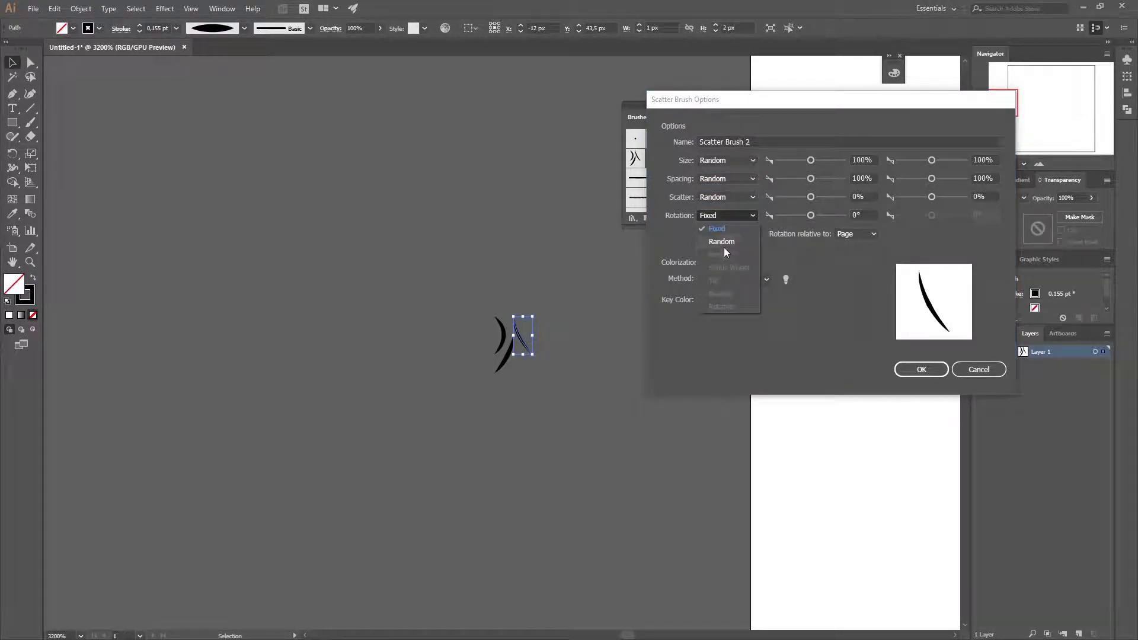
left_click(726, 243)
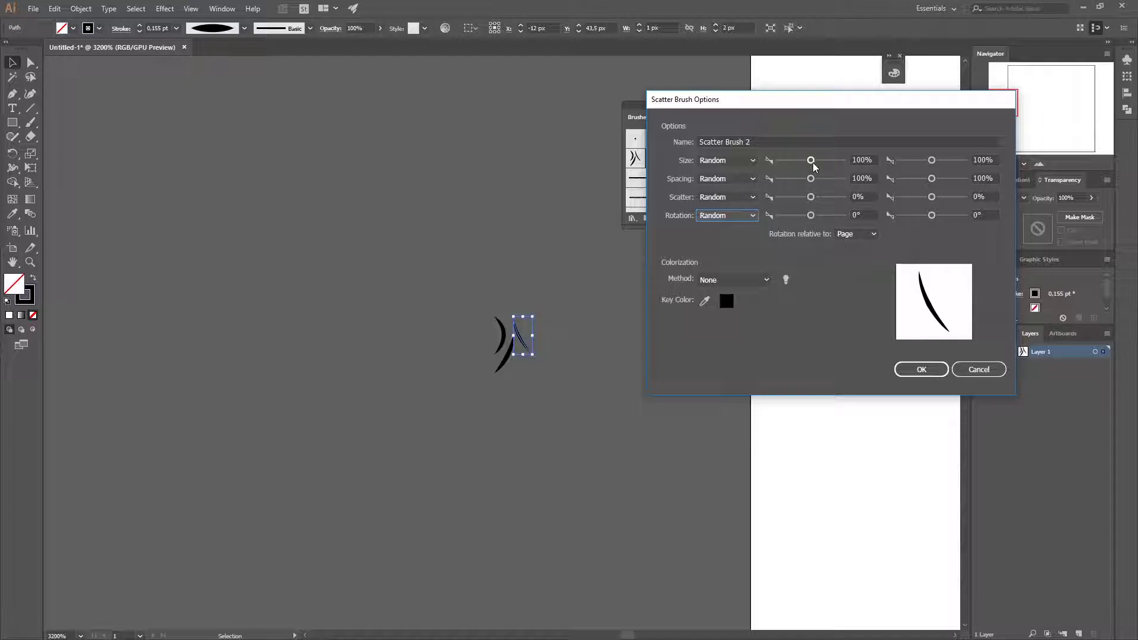
Set the single-stroke brush's minimum size to 10% and its spacing range to 10% through 22%.
left_click_drag(812, 161, 760, 171)
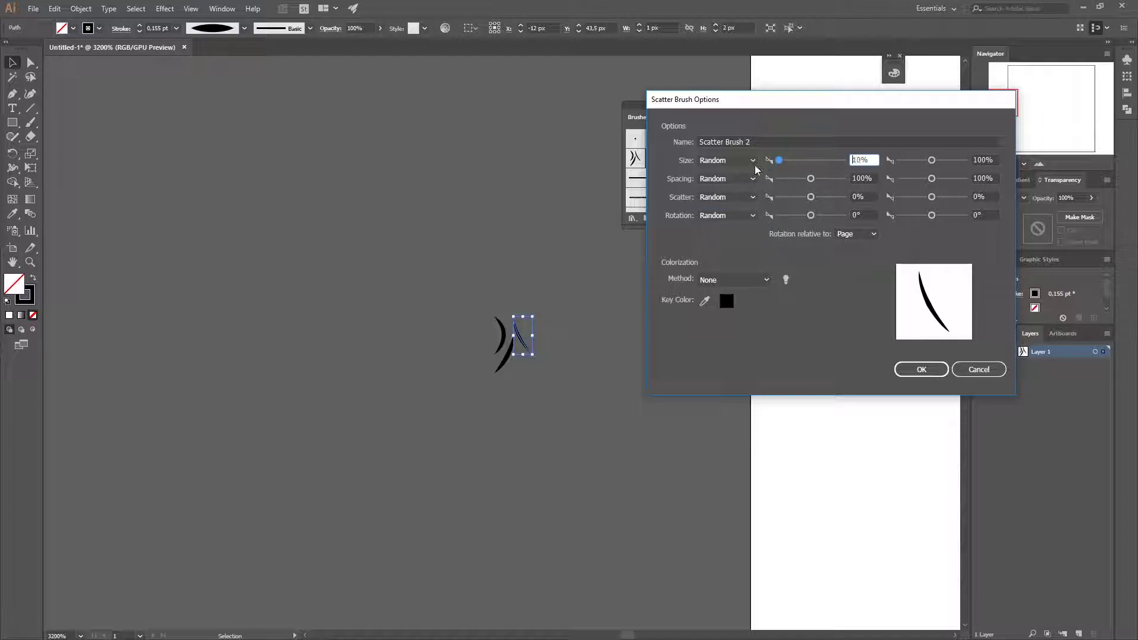
left_click(811, 180)
left_click_drag(811, 182, 758, 186)
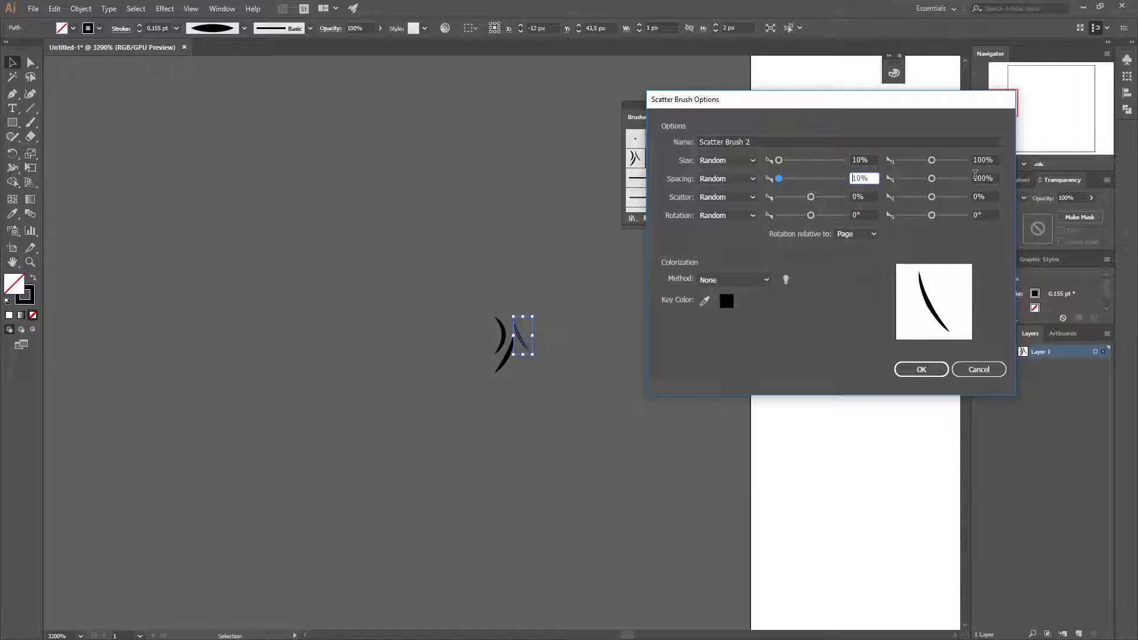
left_click_drag(931, 179, 905, 187)
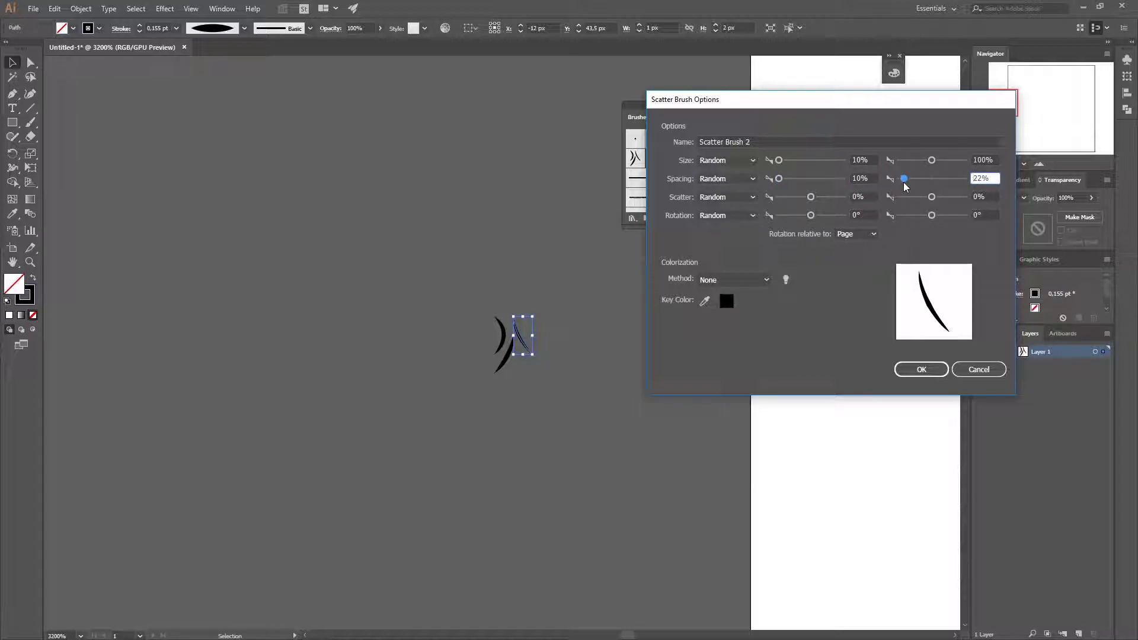
Set the single-stroke brush's maximum spacing to 20%, its scatter range to -19% through 19% and its rotation range to -40° through 40°.
left_click(812, 196)
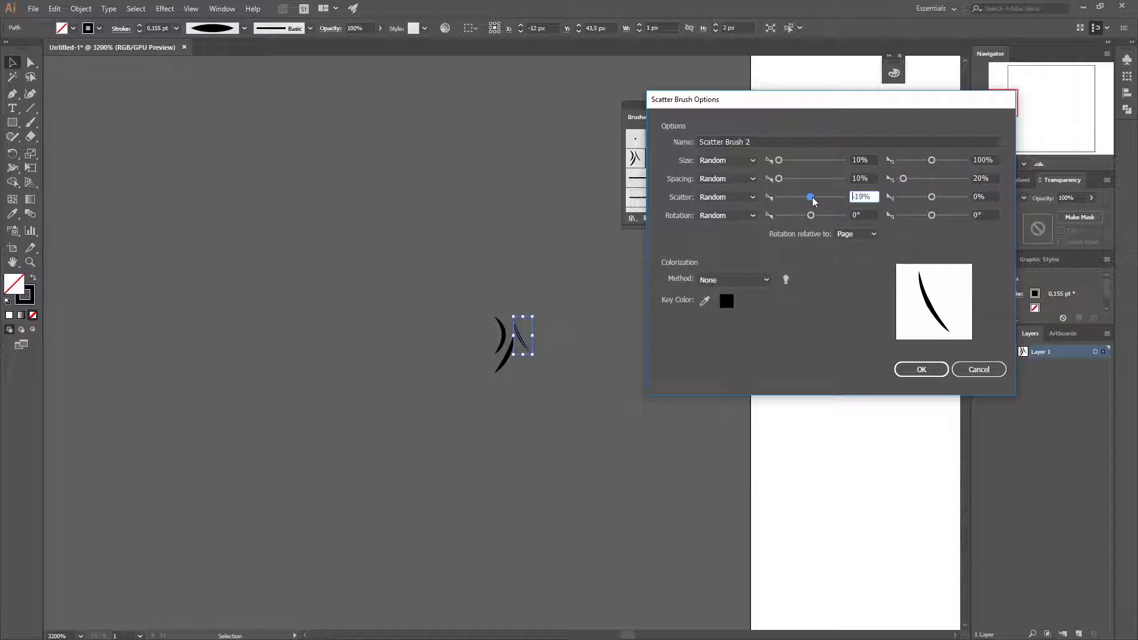
left_click_drag(931, 197, 933, 202)
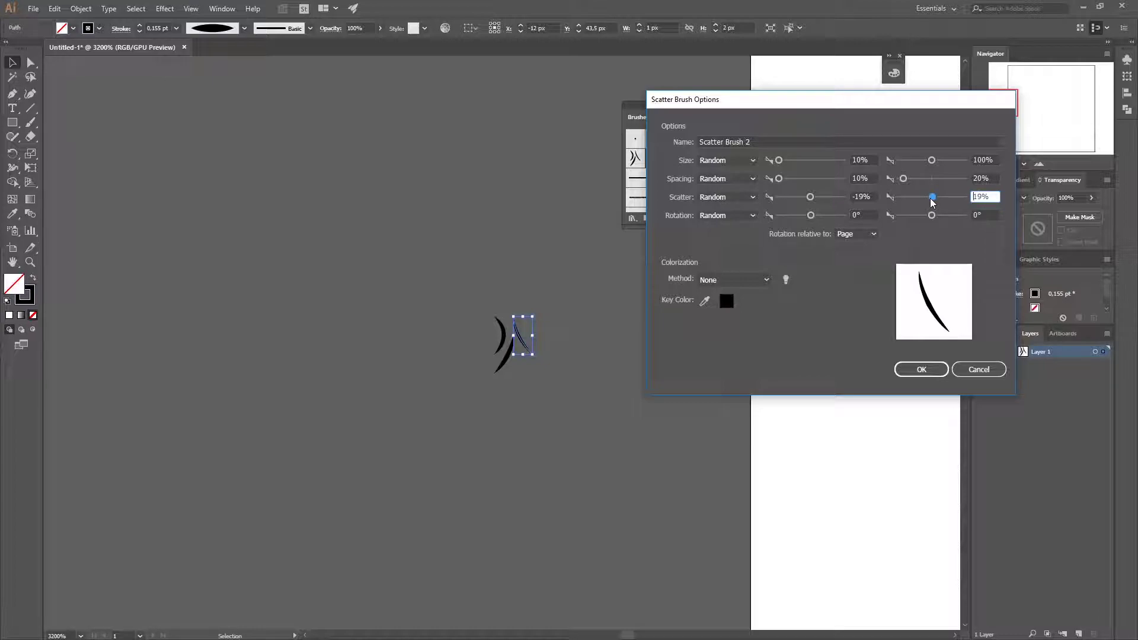
left_click(808, 217)
left_click_drag(808, 217, 804, 218)
left_click_drag(931, 217, 940, 221)
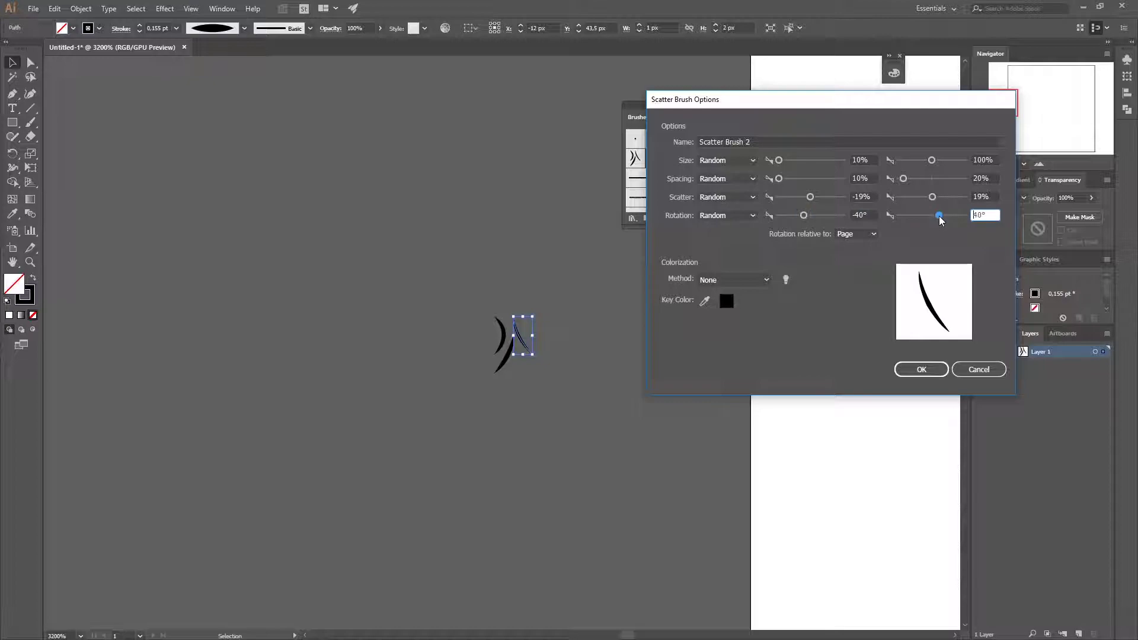
Set the single-stroke brush's colorization method to Hue Shift and save the brush.
left_click(749, 282)
left_click(727, 328)
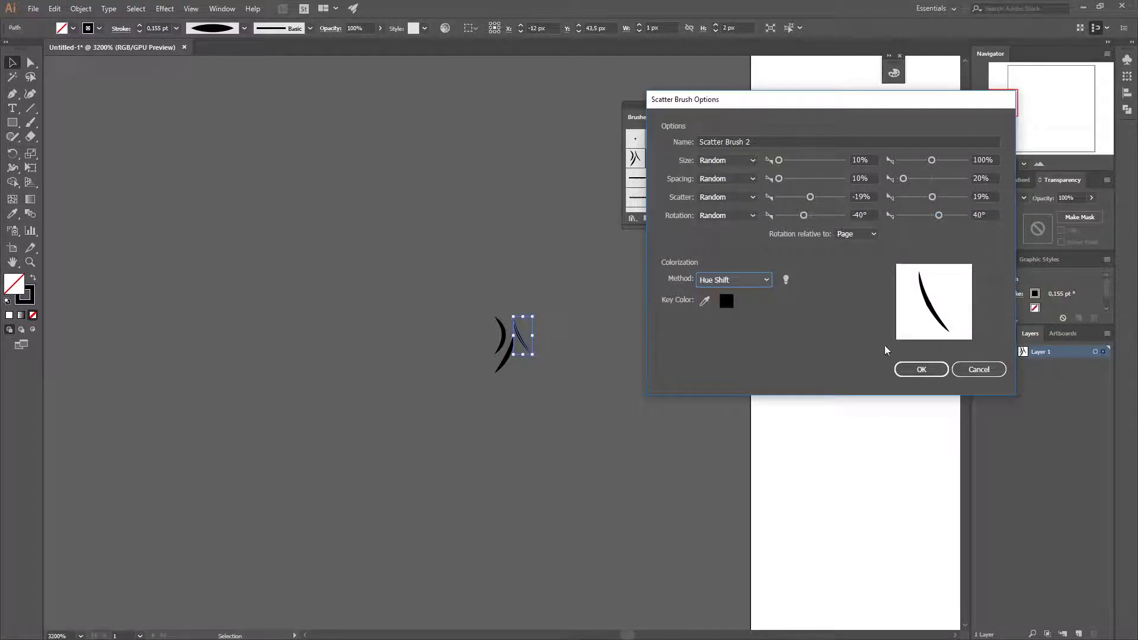
left_click(920, 371)
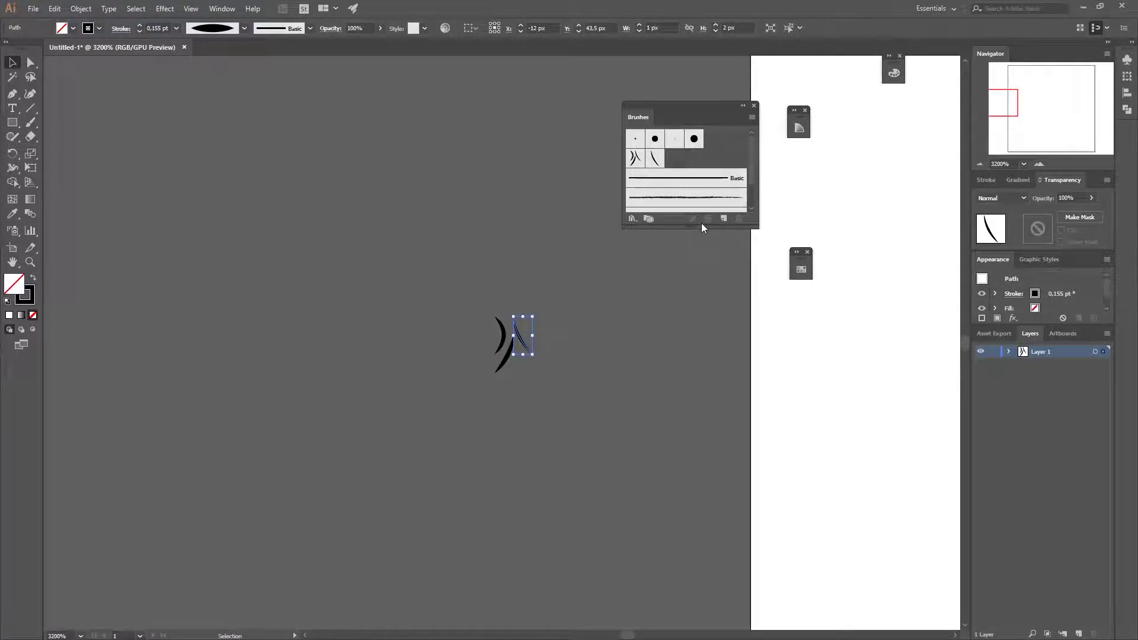
Paint several wavy test strokes across the artboard's upper and middle area with the single-stroke scatter brush.
key("ctrl+minus")
key("ctrl+minus")
key("ctrl+minus")
key("ctrl+minus")
key("ctrl+minus")
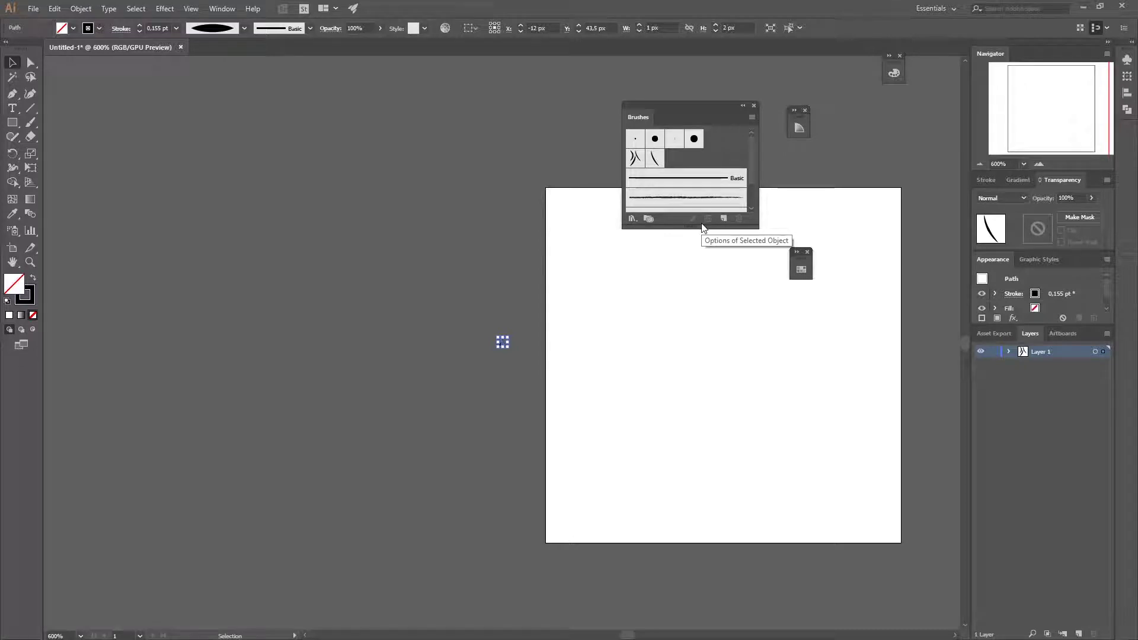
left_click_drag(760, 372, 450, 358)
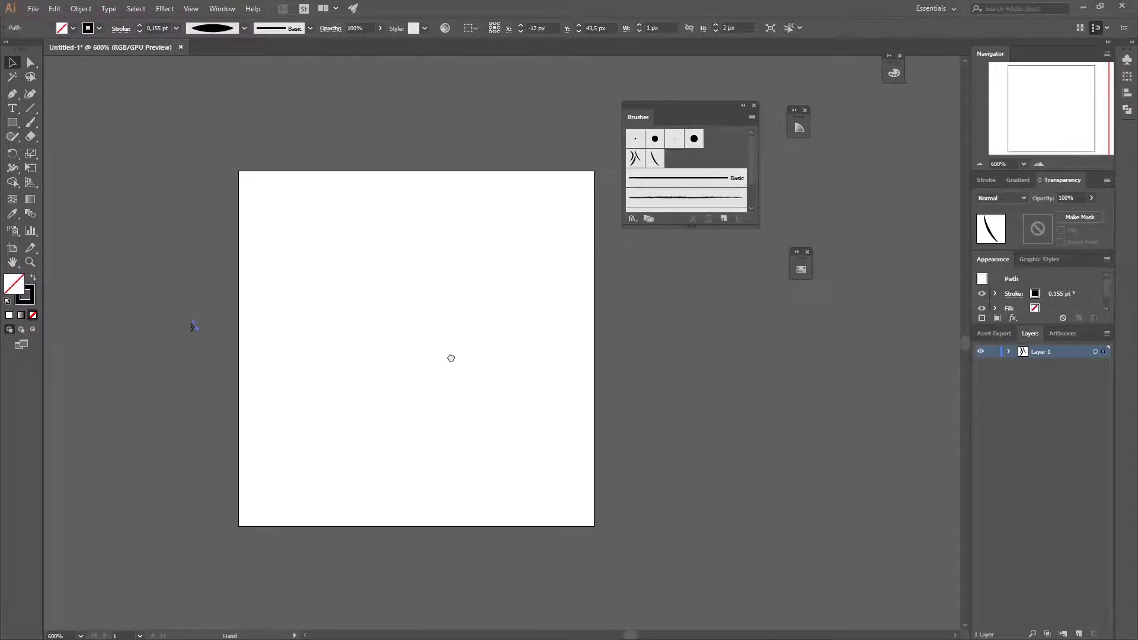
left_click(30, 122)
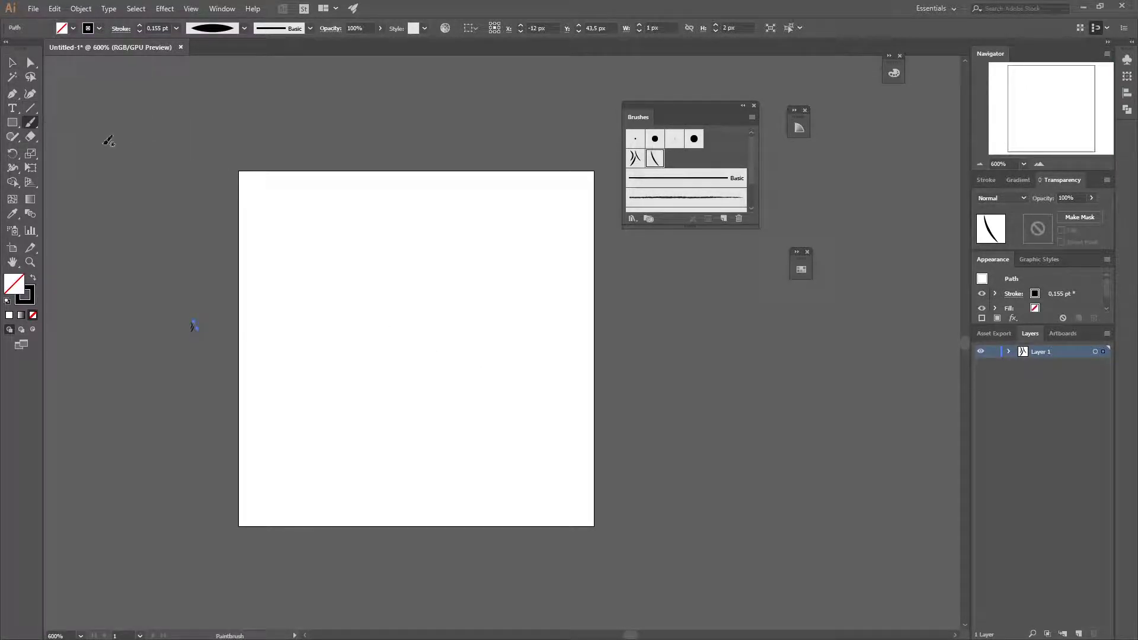
mouse_move(268, 252)
left_mouse_down()
mouse_move(461, 256)
mouse_move(497, 237)
left_mouse_up()
mouse_move(280, 329)
left_mouse_down()
mouse_move(521, 338)
mouse_move(437, 386)
mouse_move(540, 368)
left_mouse_up()
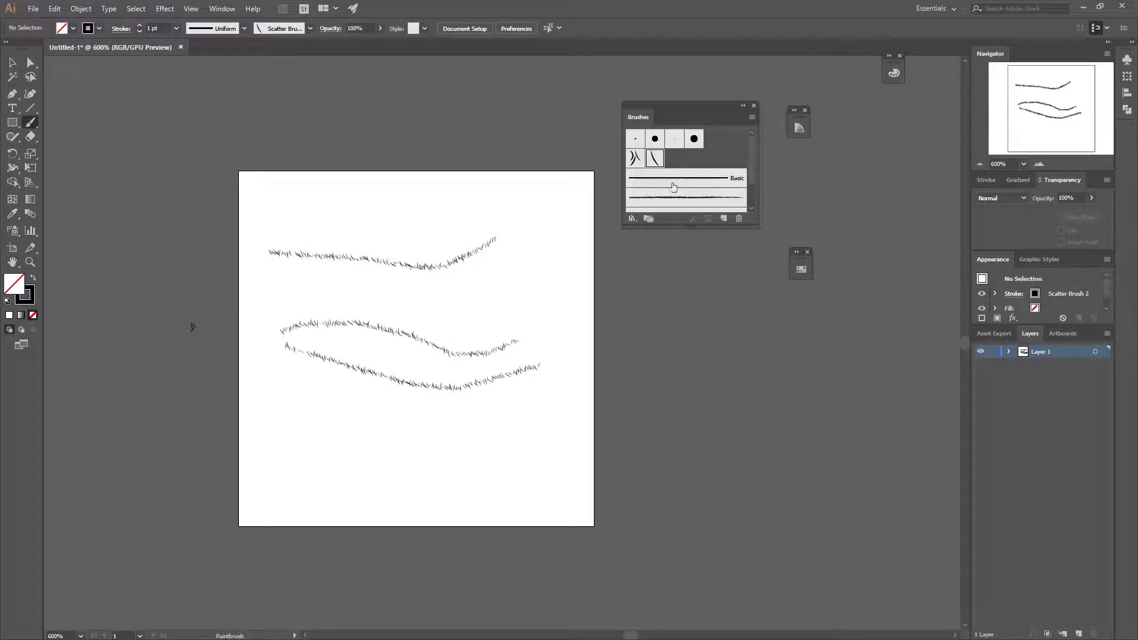
Paint grass-like test strokes between the existing lines and over the artboard's lower half with the three-stroke scatter brush.
left_click(636, 158)
mouse_move(327, 289)
left_mouse_down()
mouse_move(421, 299)
mouse_move(521, 277)
left_mouse_up()
mouse_move(278, 412)
left_mouse_down()
mouse_move(500, 426)
mouse_move(490, 392)
mouse_move(555, 420)
mouse_move(393, 464)
mouse_move(495, 450)
left_mouse_up()
mouse_move(254, 452)
left_mouse_down()
mouse_move(338, 523)
mouse_move(326, 498)
mouse_move(382, 517)
mouse_move(519, 510)
mouse_move(602, 464)
left_mouse_up()
left_click_drag(543, 530, 603, 502)
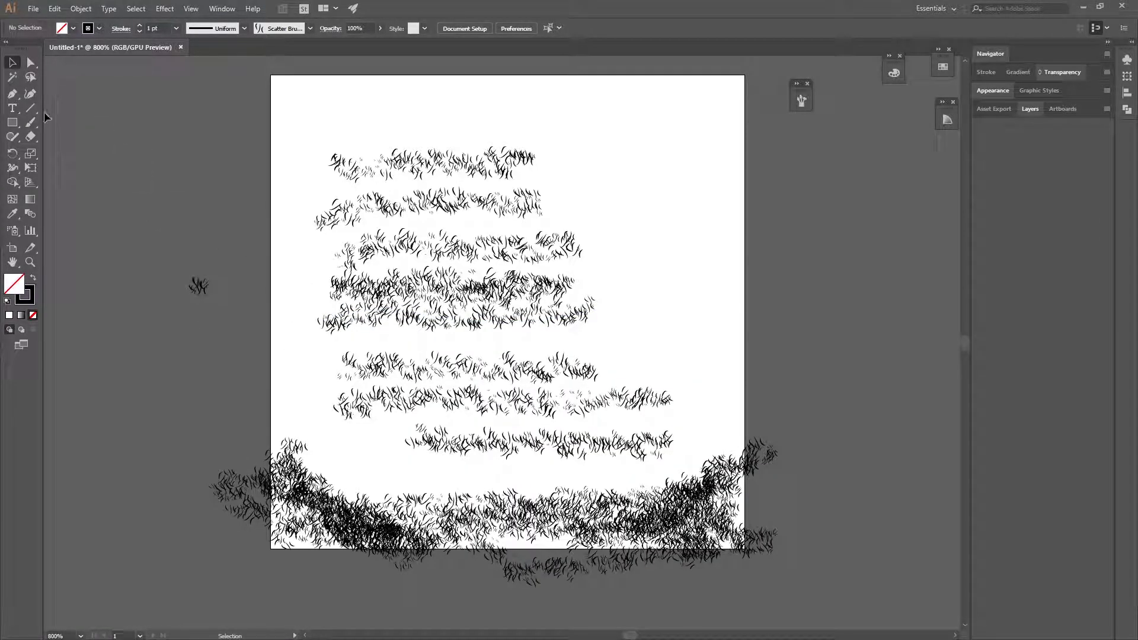
Make the stroke color active for the Paintbrush and set it to a dark green swatch.
left_click(29, 120)
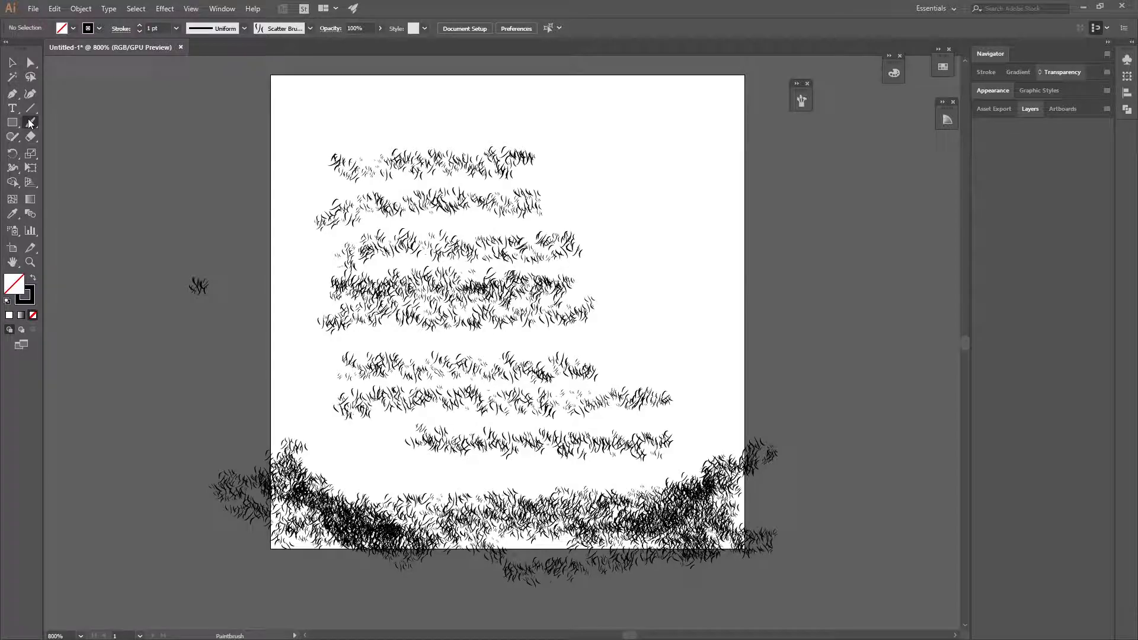
left_click(24, 294)
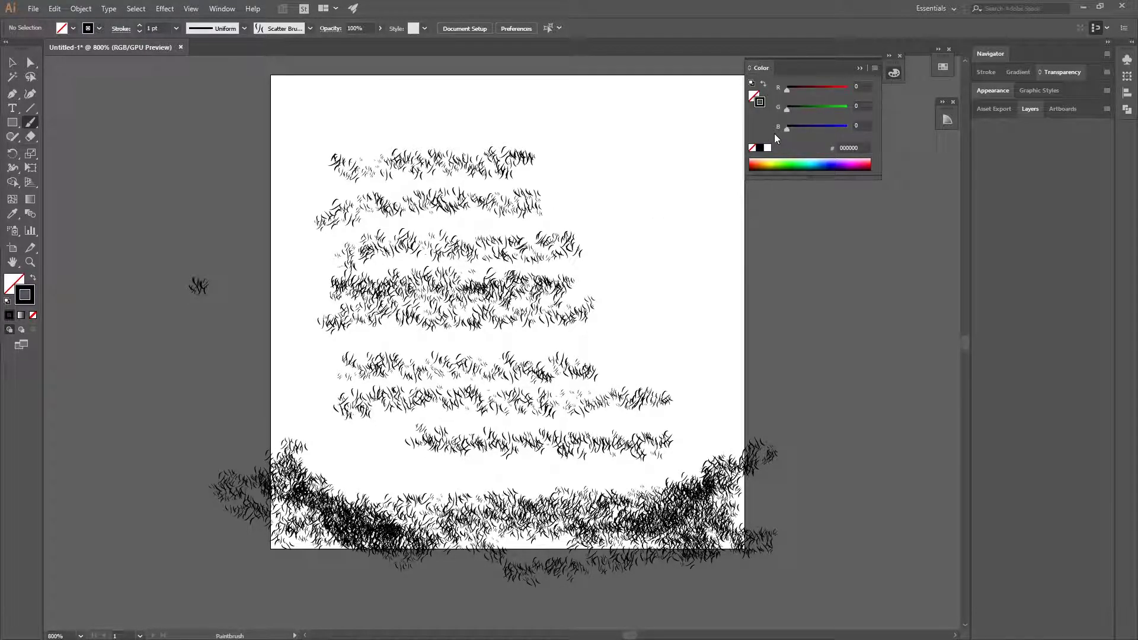
left_click(894, 73)
left_click(892, 68)
left_click(893, 71)
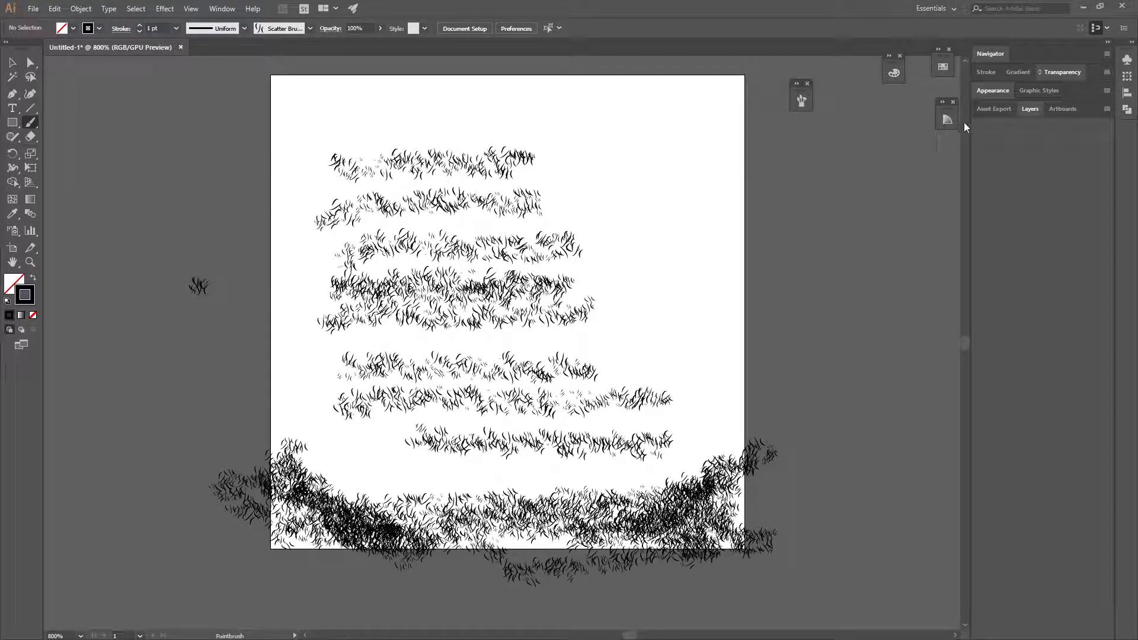
left_click(942, 66)
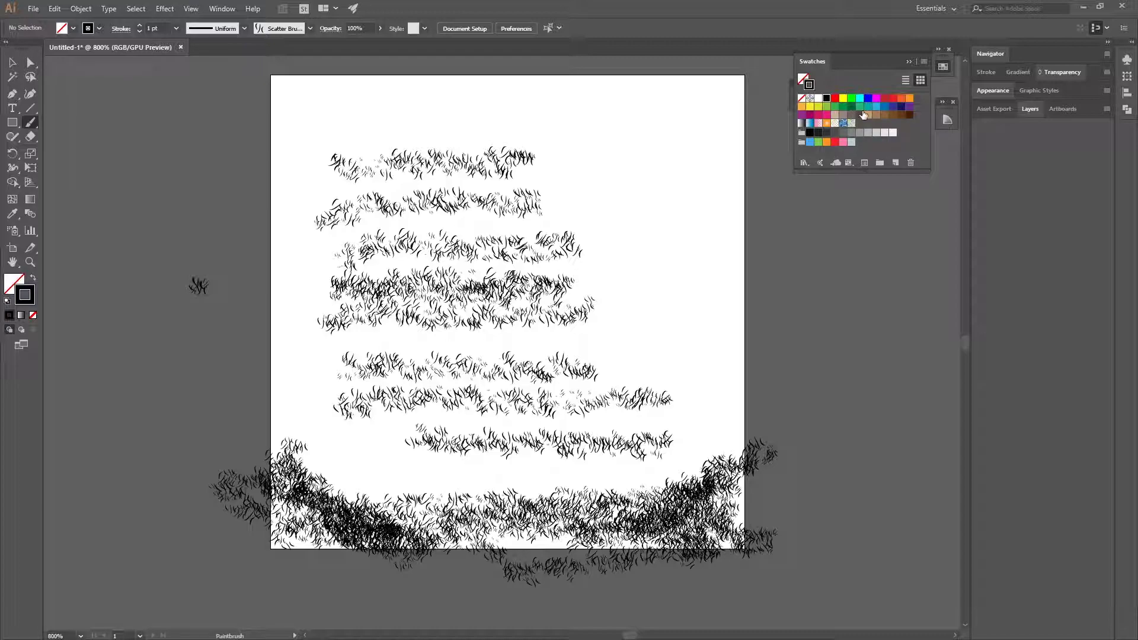
left_click(851, 107)
Paint overlapping green grass strokes among the black rows in the artboard's upper and middle area.
left_click_drag(297, 342, 668, 339)
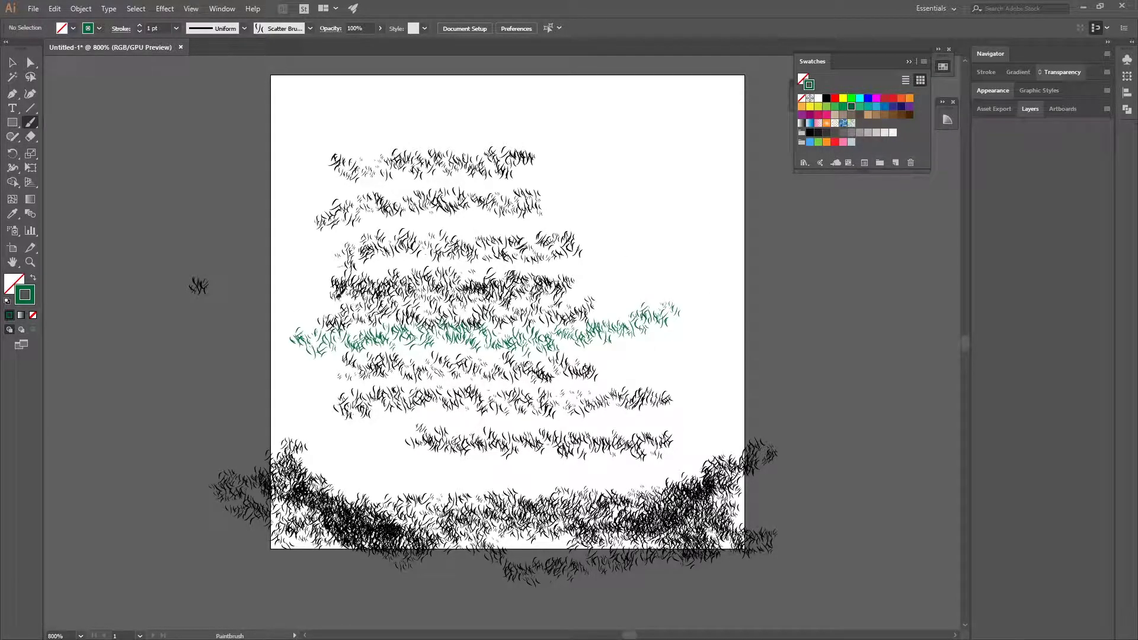
left_click_drag(337, 301, 624, 237)
left_click_drag(394, 218, 596, 202)
left_click_drag(471, 135, 632, 130)
left_click_drag(554, 153, 681, 192)
mouse_move(454, 186)
left_mouse_down()
mouse_move(659, 214)
mouse_move(668, 226)
left_mouse_up()
left_click_drag(578, 295, 697, 288)
left_click_drag(500, 313, 664, 267)
left_click_drag(593, 267, 681, 246)
Lower the brush opacity to 47% and paint faint green grass strokes along the artboard's upper edge.
left_click(379, 27)
left_click_drag(378, 40, 355, 40)
left_click_drag(329, 86, 516, 98)
mouse_move(325, 123)
left_mouse_down()
mouse_move(450, 132)
mouse_move(658, 102)
left_mouse_up()
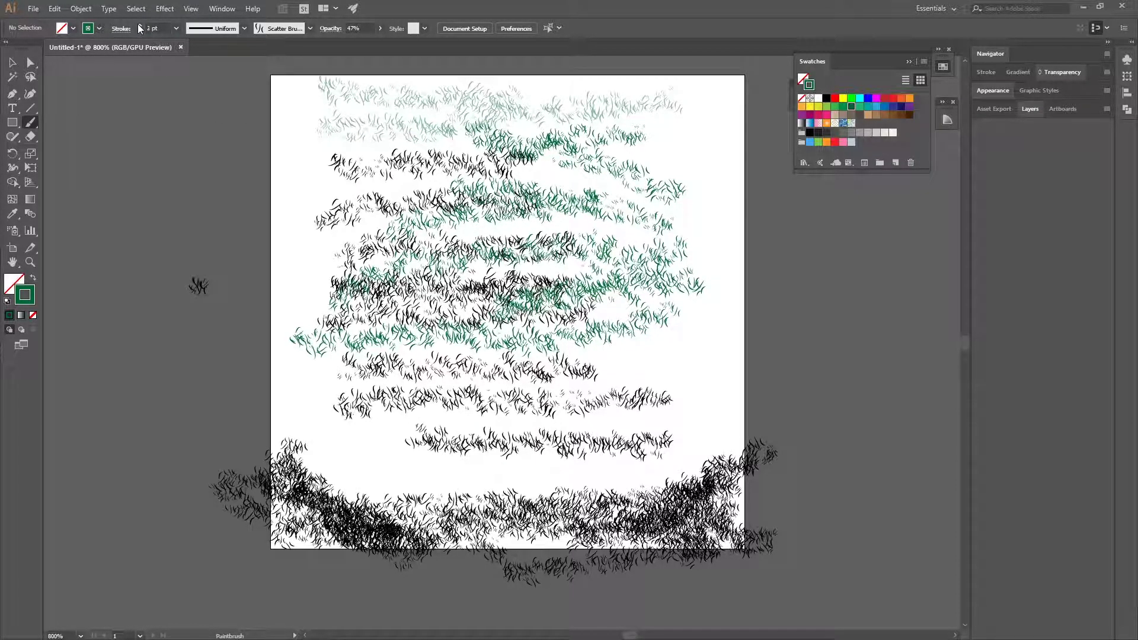
Raise the stroke weight to 2 pt and paint larger translucent green grass strokes over the artboard's middle and lower rows.
mouse_move(338, 459)
left_mouse_down()
mouse_move(575, 436)
mouse_move(673, 406)
left_mouse_up()
left_click_drag(358, 413, 698, 342)
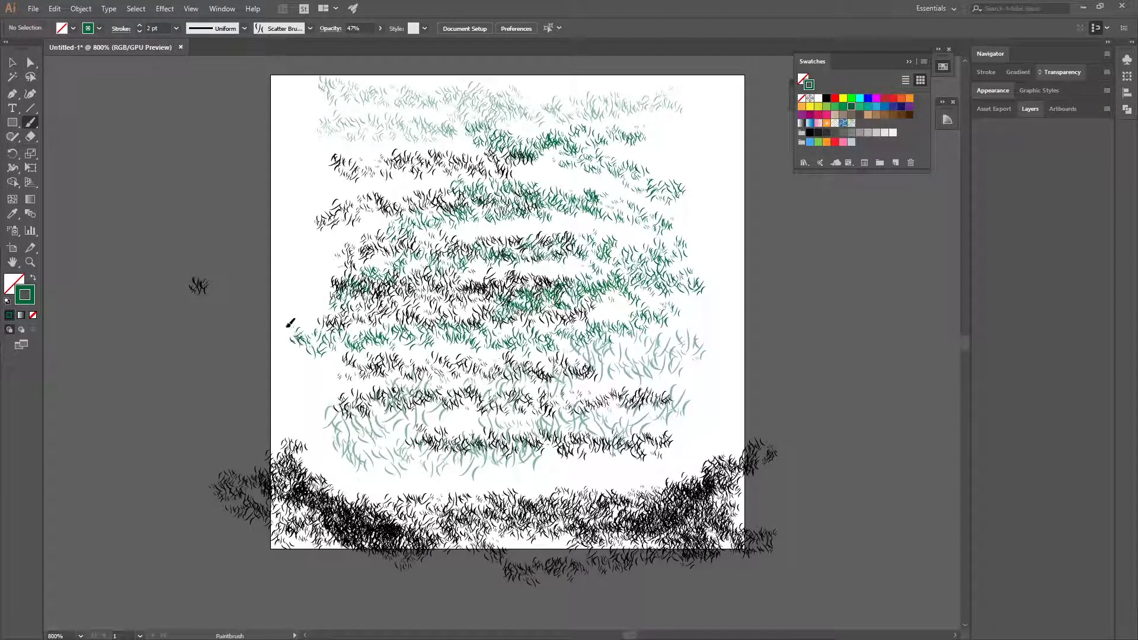
left_click_drag(287, 330, 604, 247)
left_click_drag(443, 453, 605, 451)
mouse_move(474, 486)
left_mouse_down()
mouse_move(644, 504)
mouse_move(737, 452)
left_mouse_up()
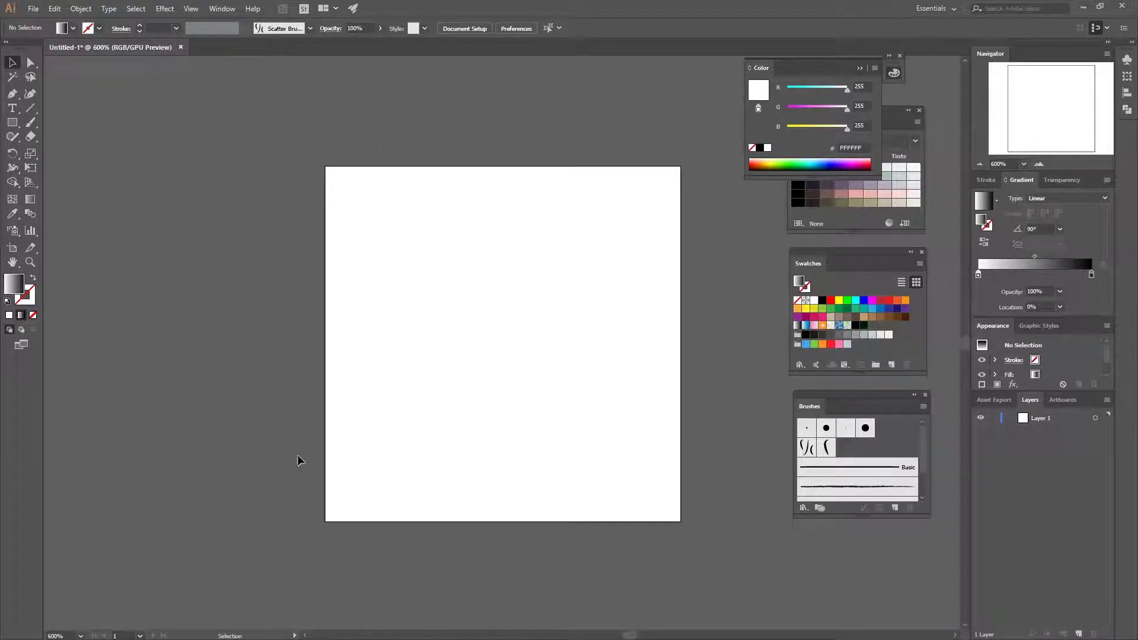
Draw a 100 × 100 px gradient-filled rectangle covering the blank artboard and switch to Draw Inside mode for it.
left_click(12, 122)
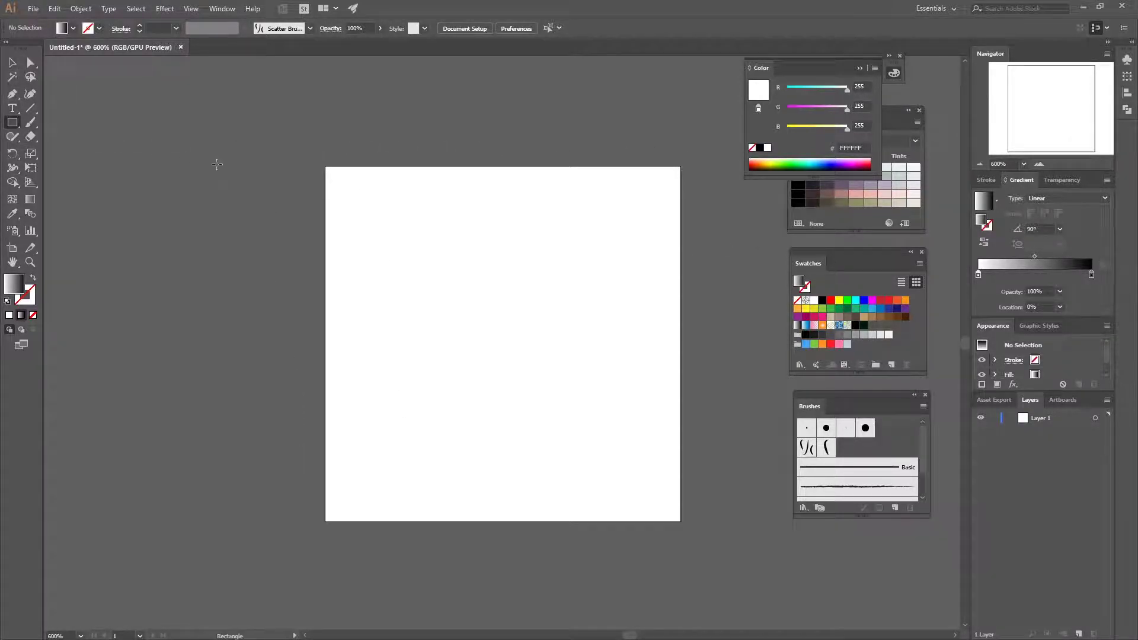
left_click_drag(325, 167, 681, 521)
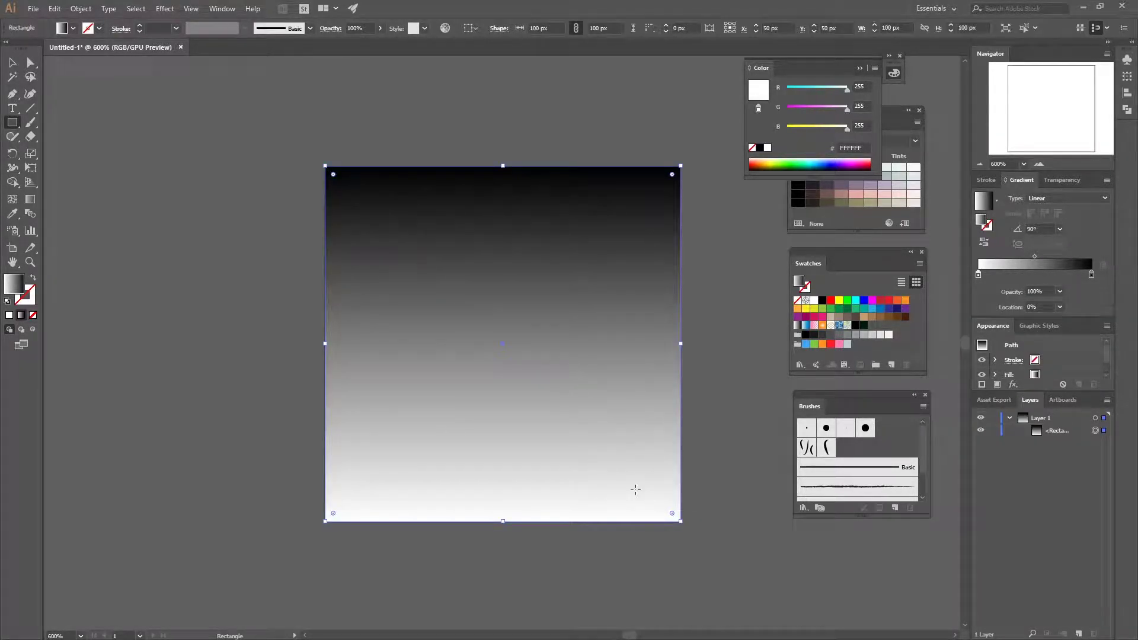
left_click(33, 330)
Try drawing a wide rectangle that overlaps the square's left edge to test Draw Inside clipping.
left_click_drag(254, 187, 620, 300)
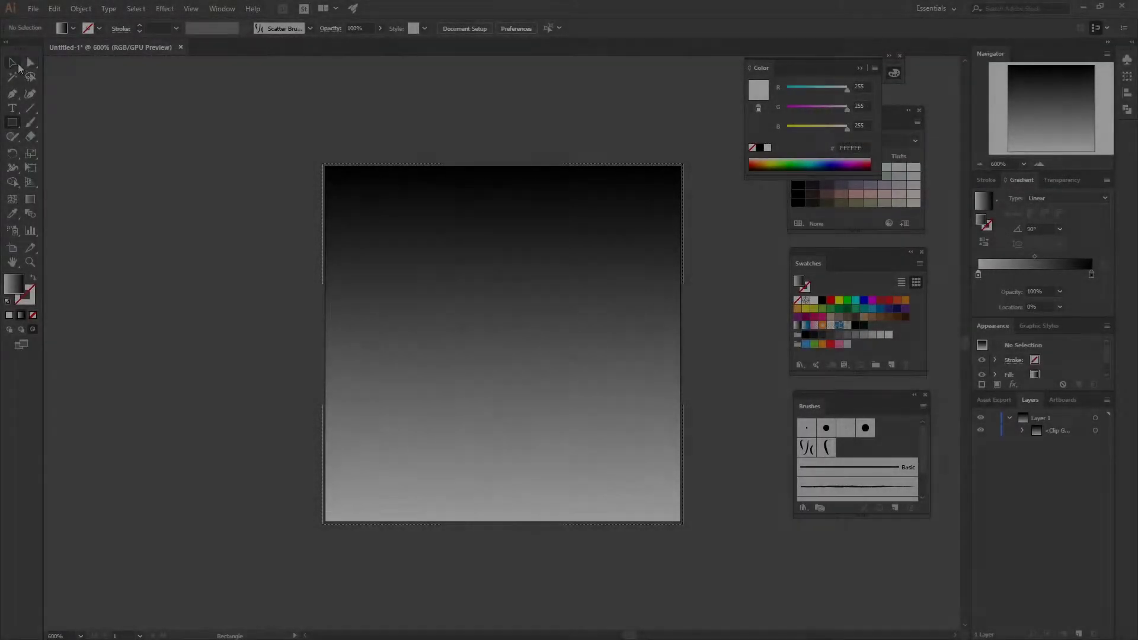
left_click(13, 63)
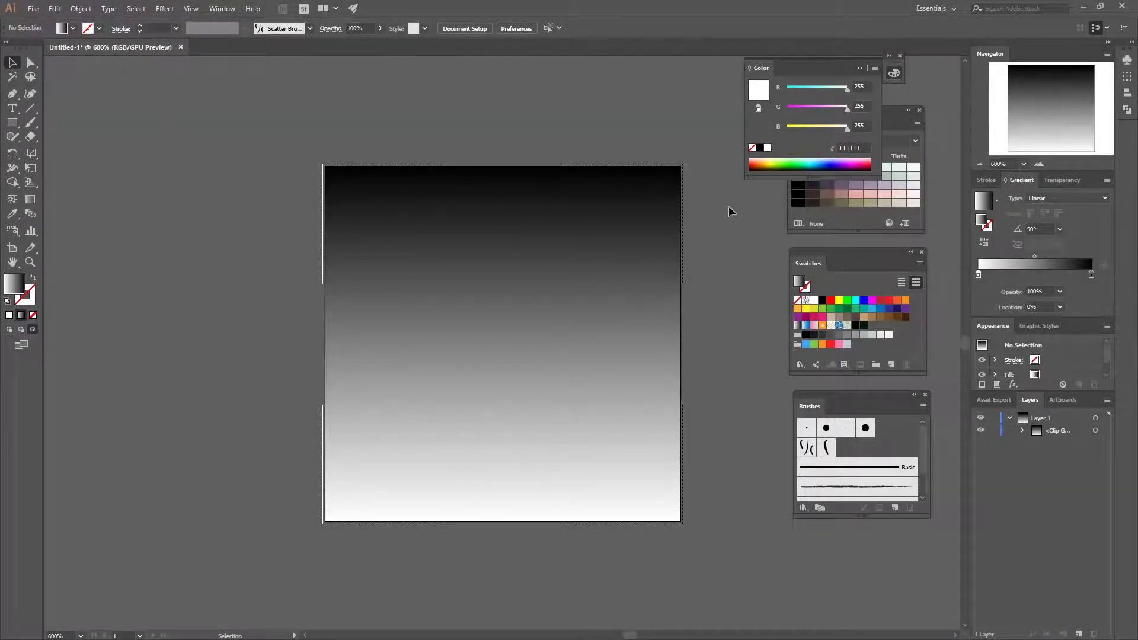
left_click(856, 64)
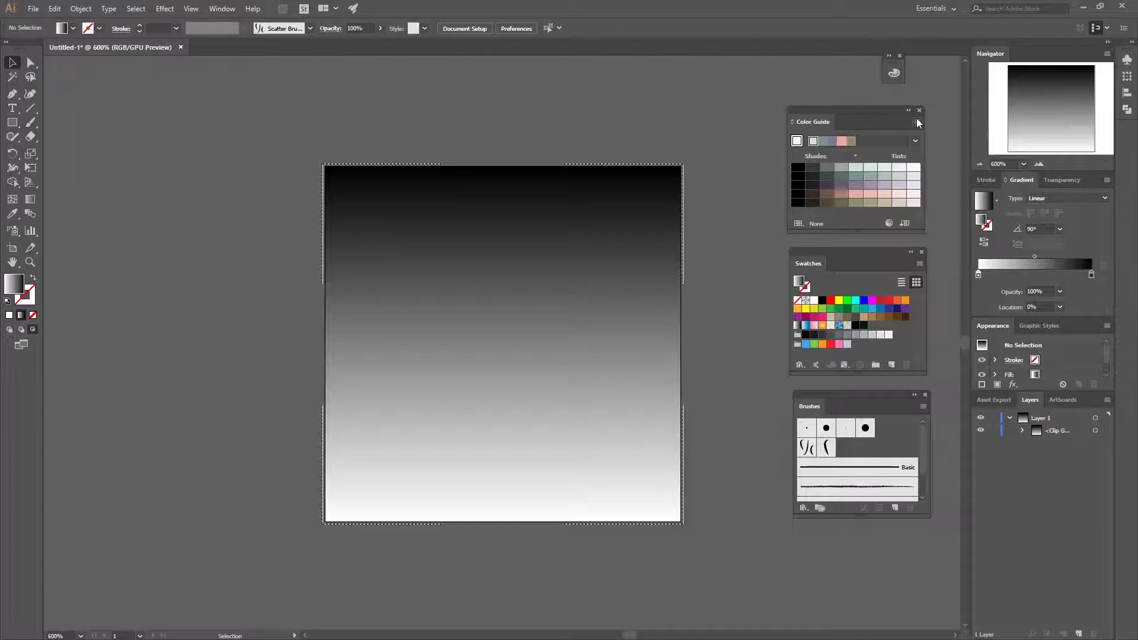
left_click(223, 8)
mouse_move(196, 8)
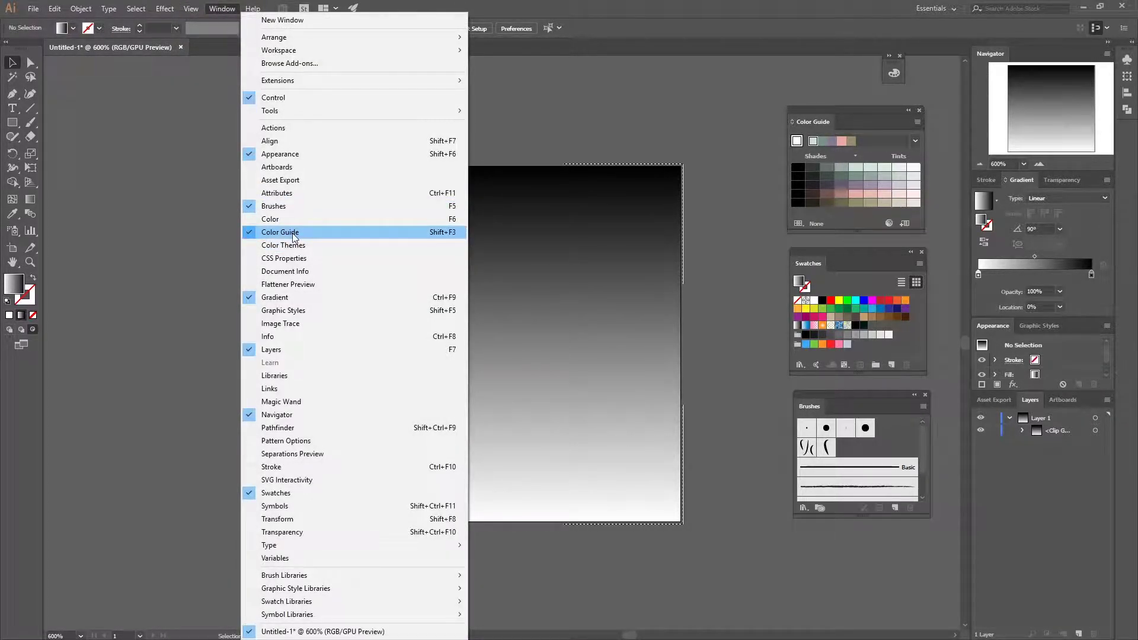
left_click(215, 7)
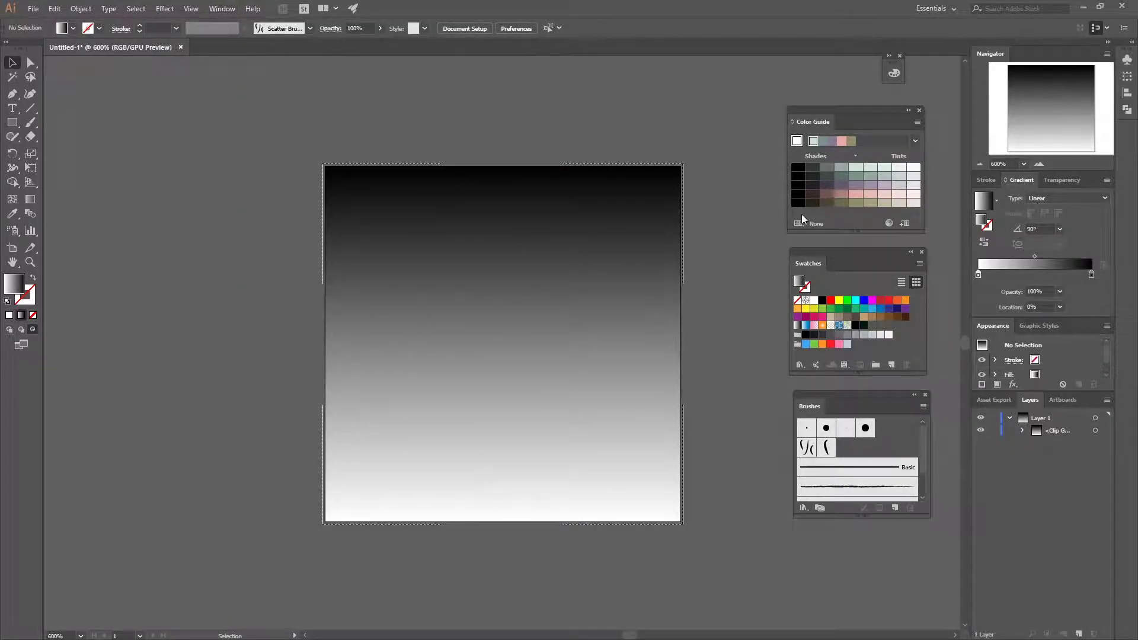
Base the Color Guide on the dark green swatch and add one of its darkest green shades to the swatches.
left_click(847, 309)
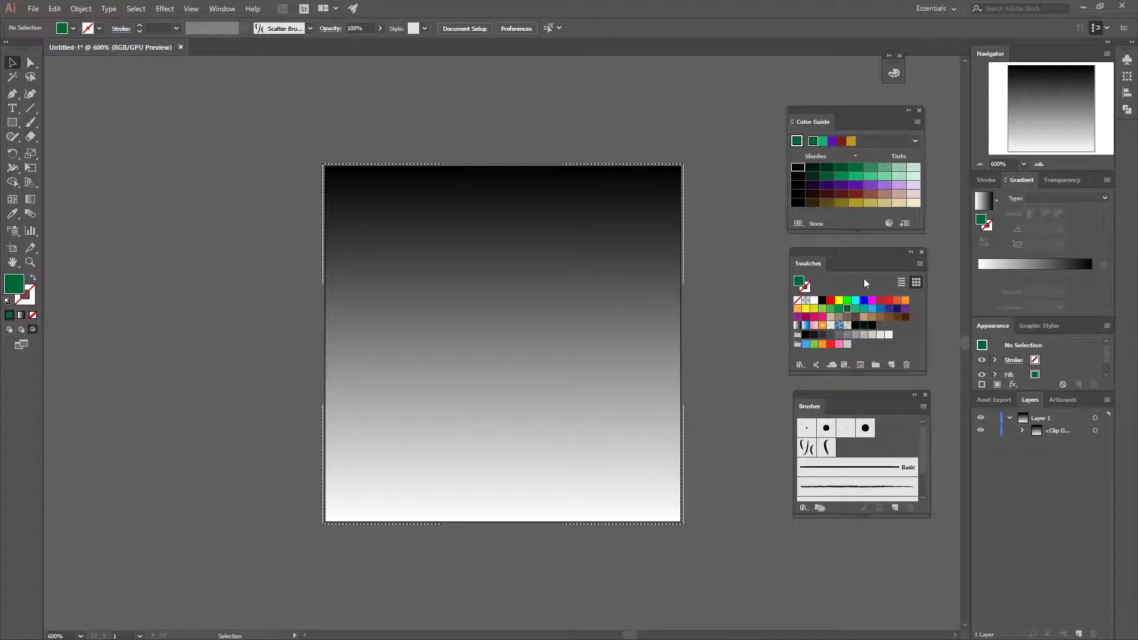
left_click_drag(811, 170, 888, 329)
Select the background square and change its gradient's white stop to the near-black custom swatch.
left_click(1094, 430)
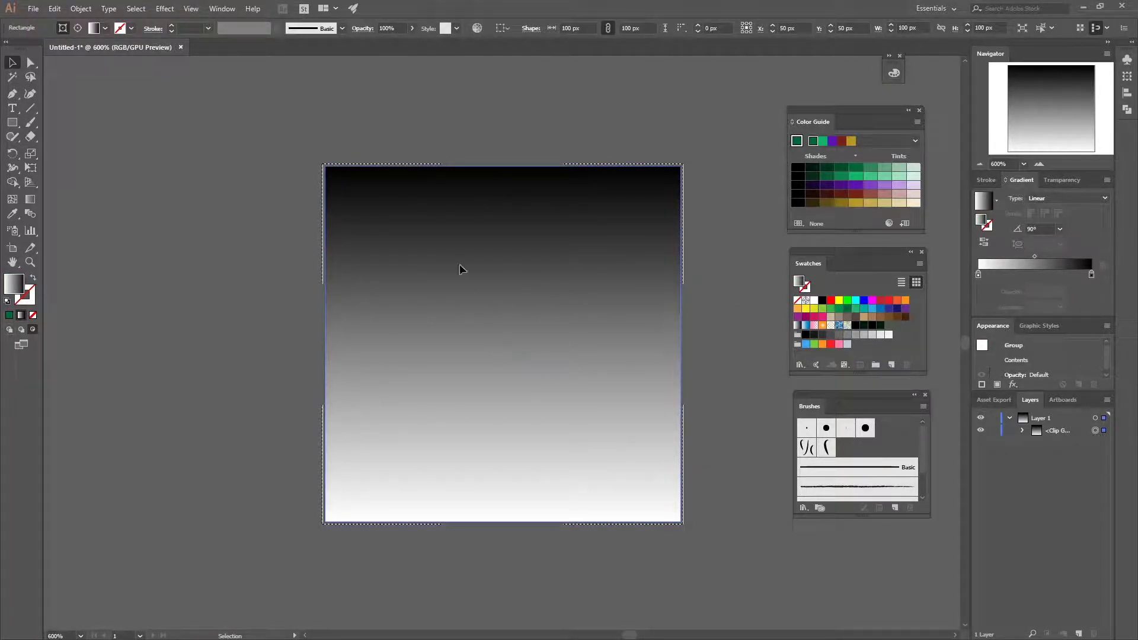
left_click(979, 275)
double_click(979, 275)
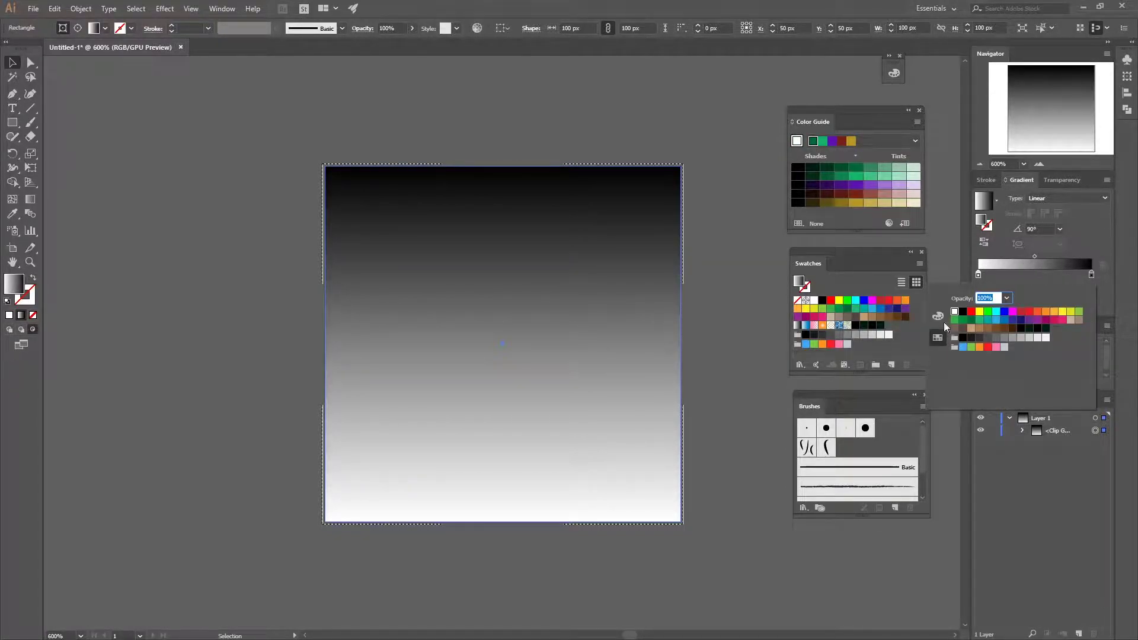
left_click(937, 338)
left_click(937, 339)
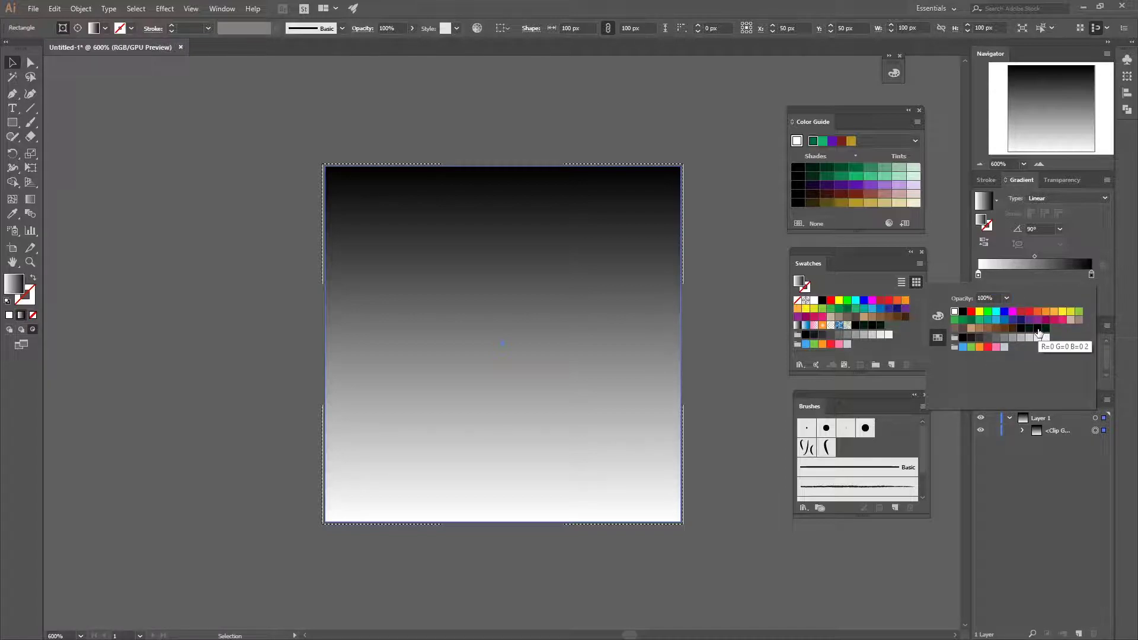
left_click(1038, 330)
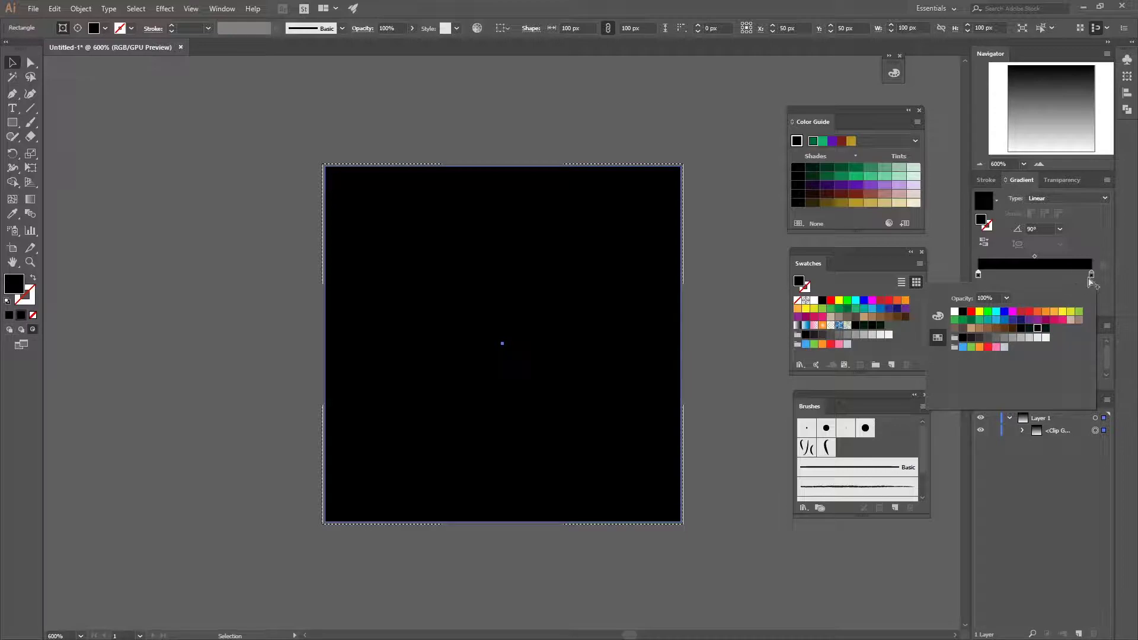
Change the other end stop of the background gradient to a very dark green custom swatch and deselect the square.
left_click(1091, 275)
double_click(1092, 275)
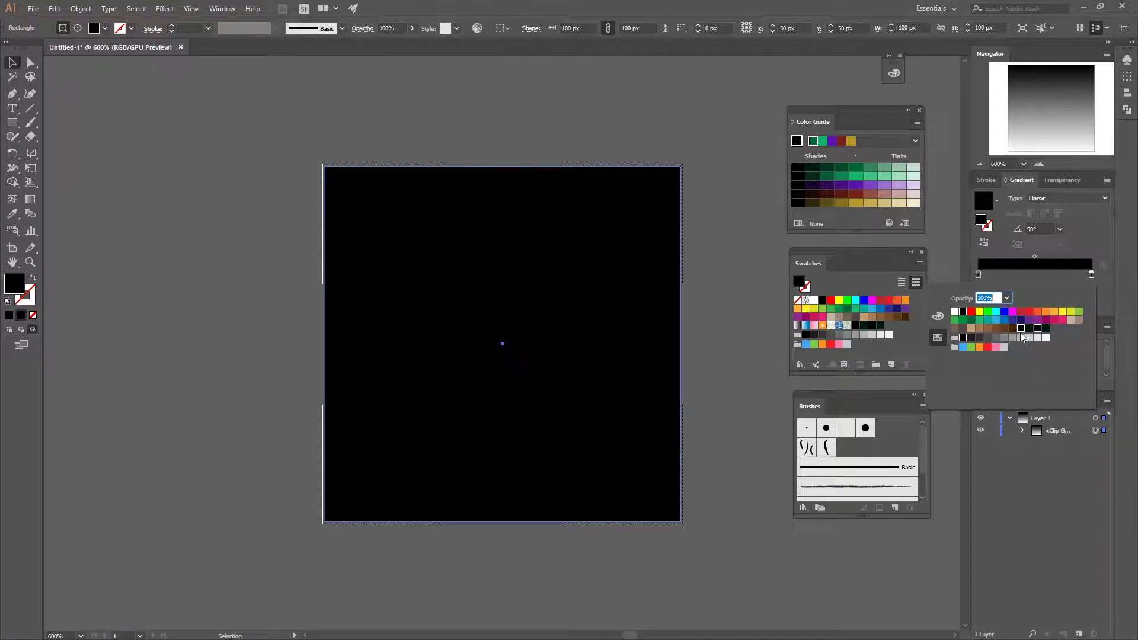
left_click(1030, 328)
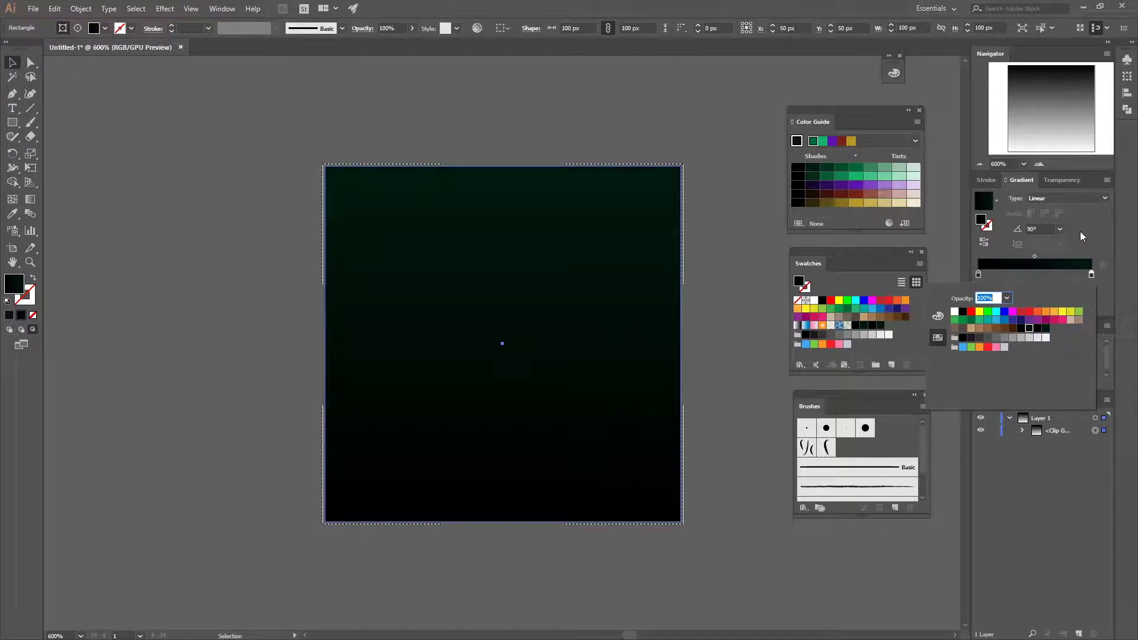
left_click(1044, 329)
left_click(1098, 237)
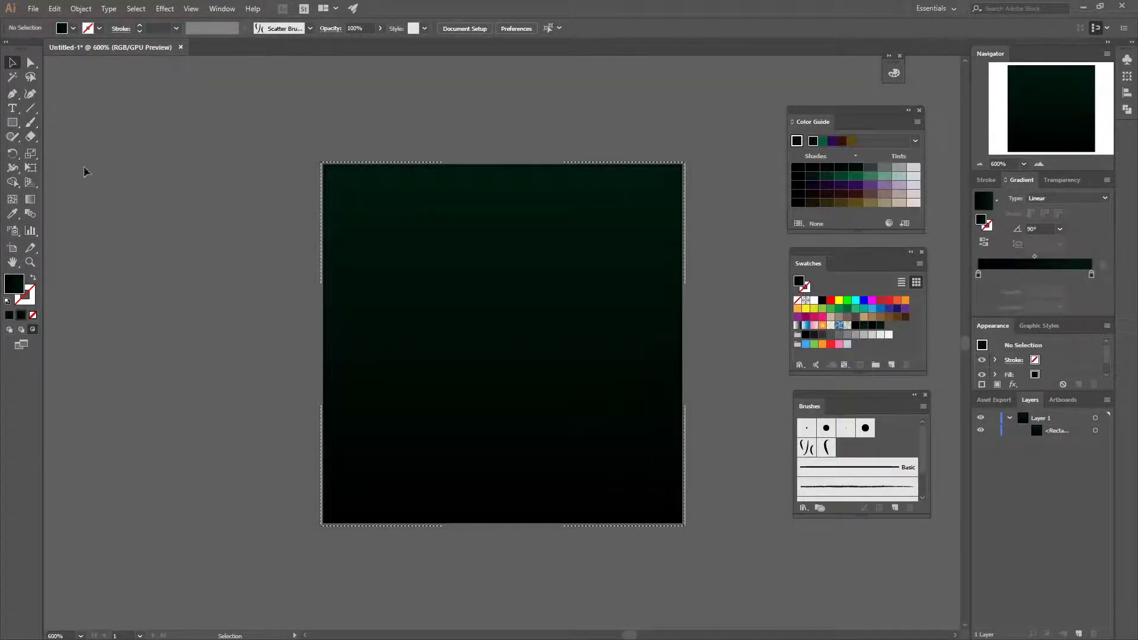
Prepare the Paintbrush with the medium green swatch for painting grass inside the square.
left_click(30, 122)
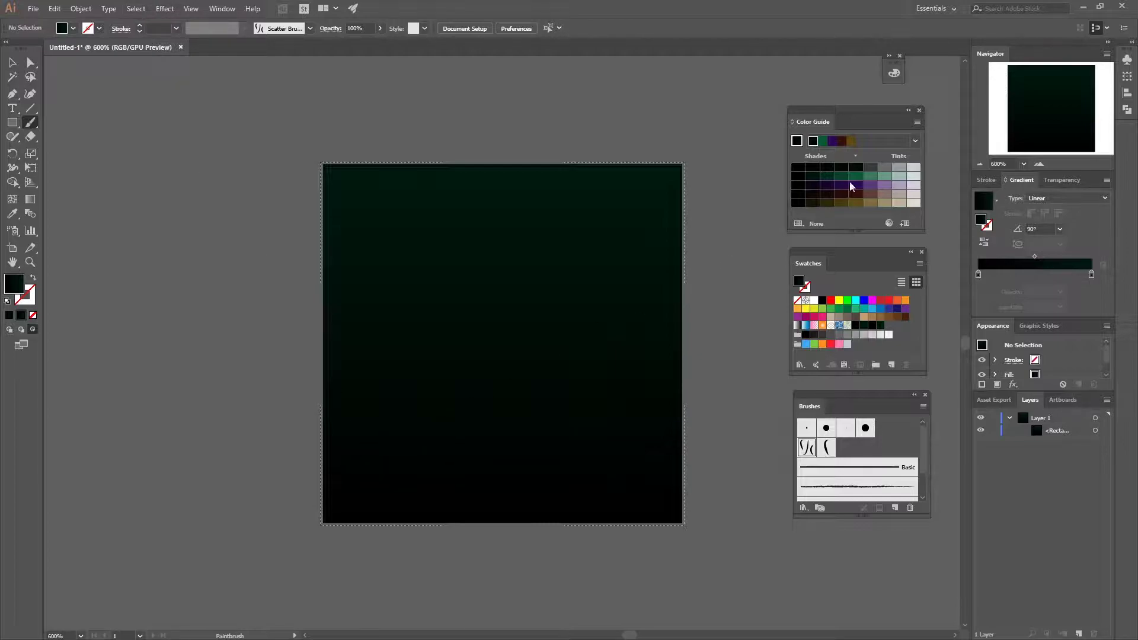
left_click(848, 310)
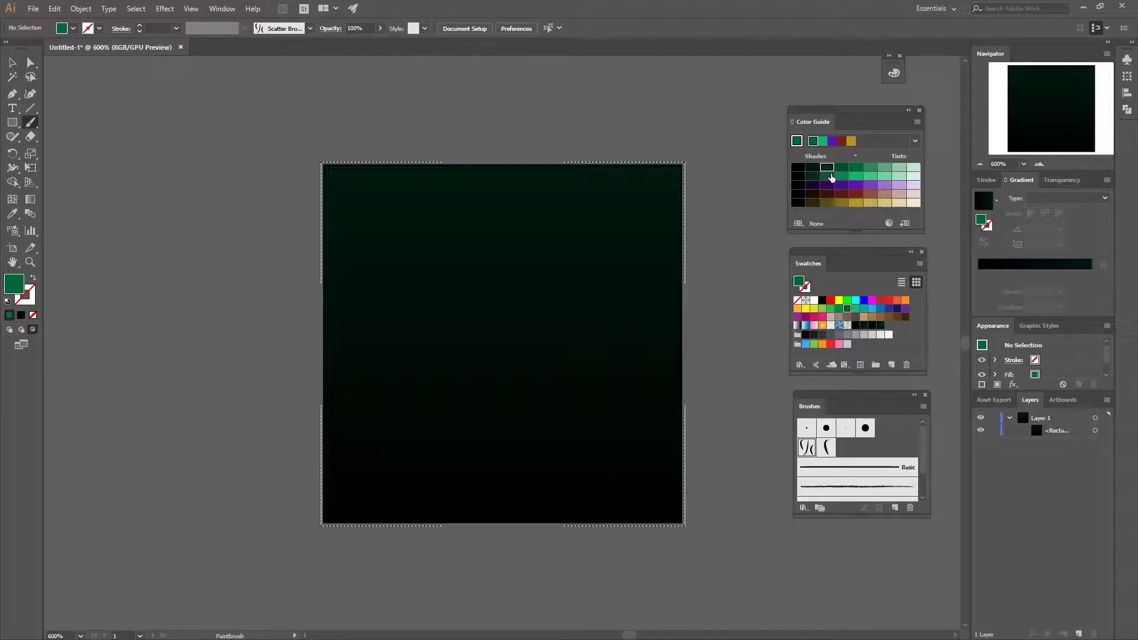
Try painting two green grass strokes across the lower part of the square.
left_click_drag(328, 457, 481, 510)
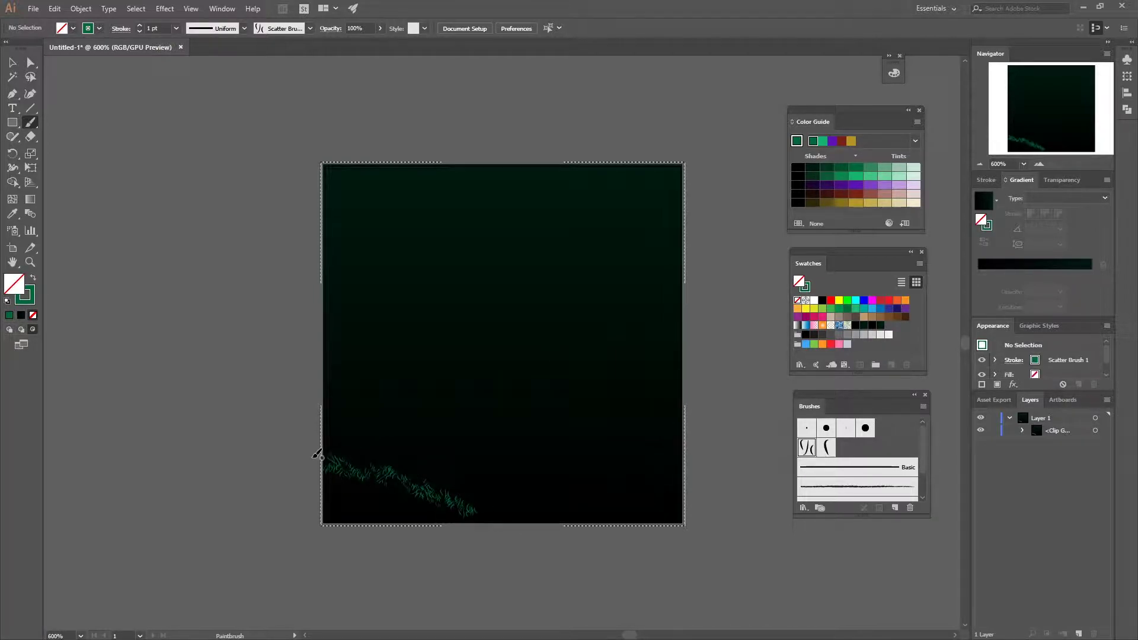
left_click_drag(403, 432, 570, 456)
key("ctrl+z")
key("ctrl+z")
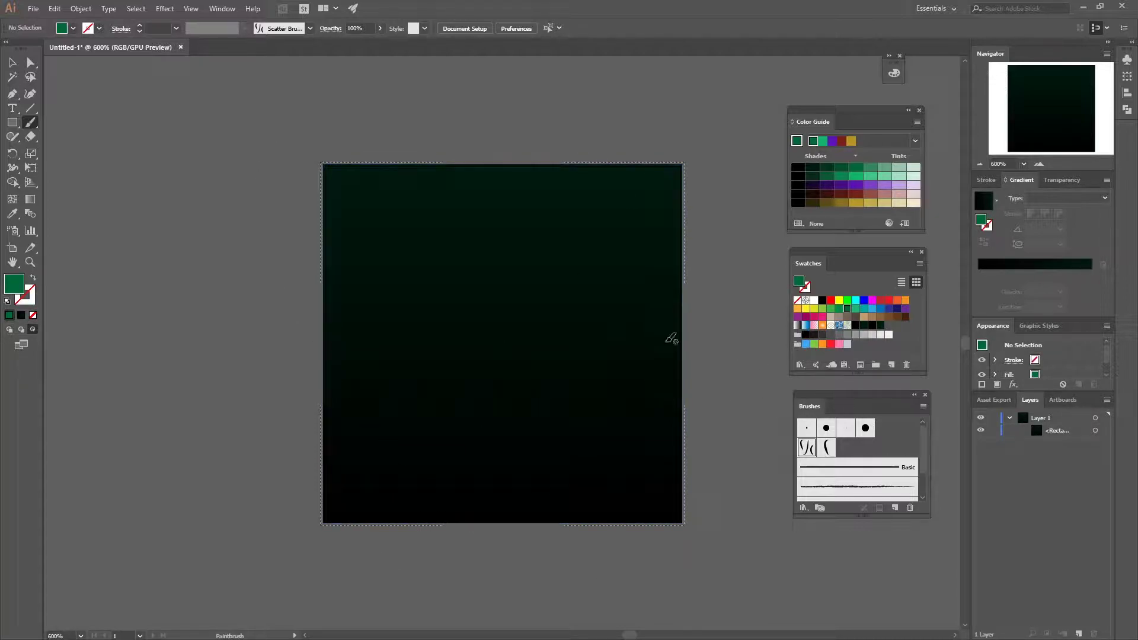
Set the brush opacity to 71% with a 1 pt stroke and paint a short grass stroke in the square's lower-left corner.
left_click(380, 29)
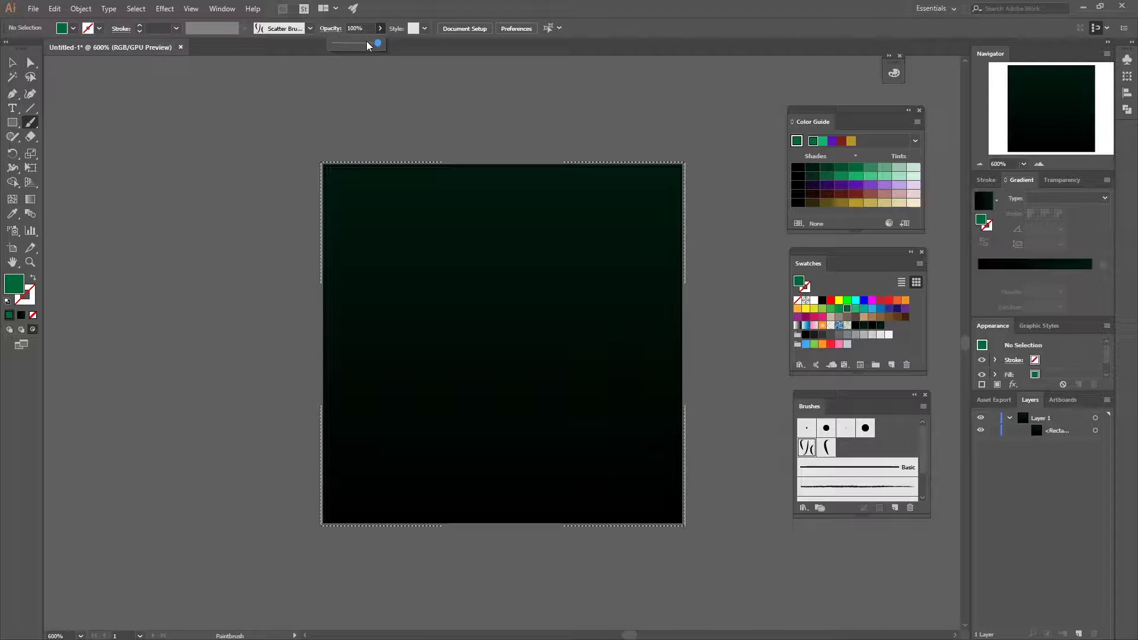
left_click(367, 43)
left_click(140, 27)
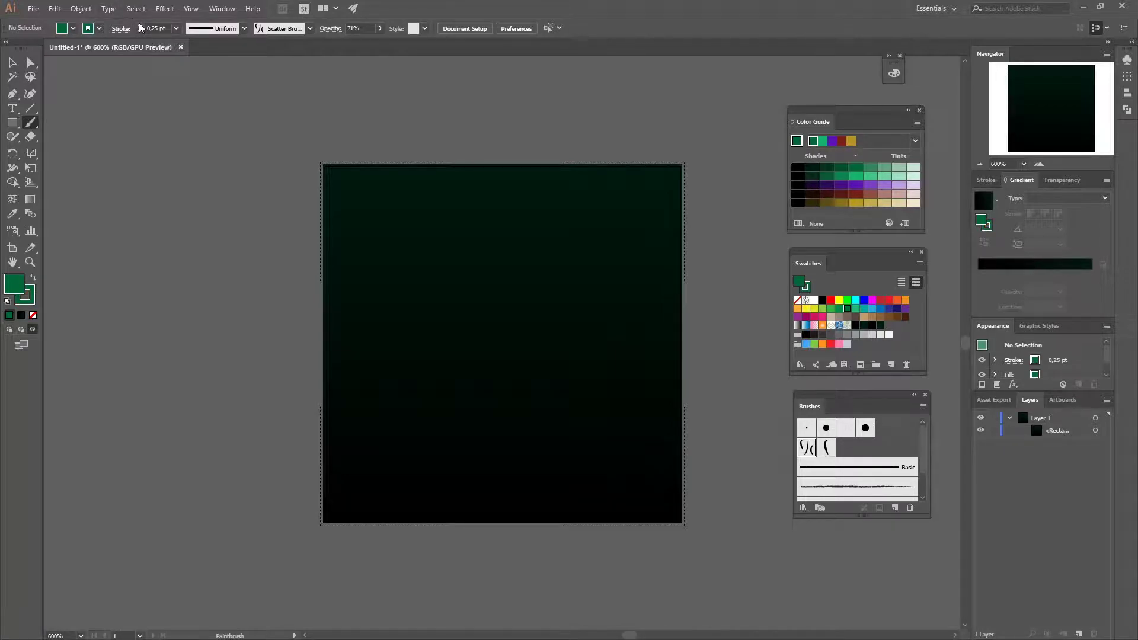
left_click(140, 27)
left_click(140, 27)
left_click(140, 27)
left_click_drag(320, 472, 447, 533)
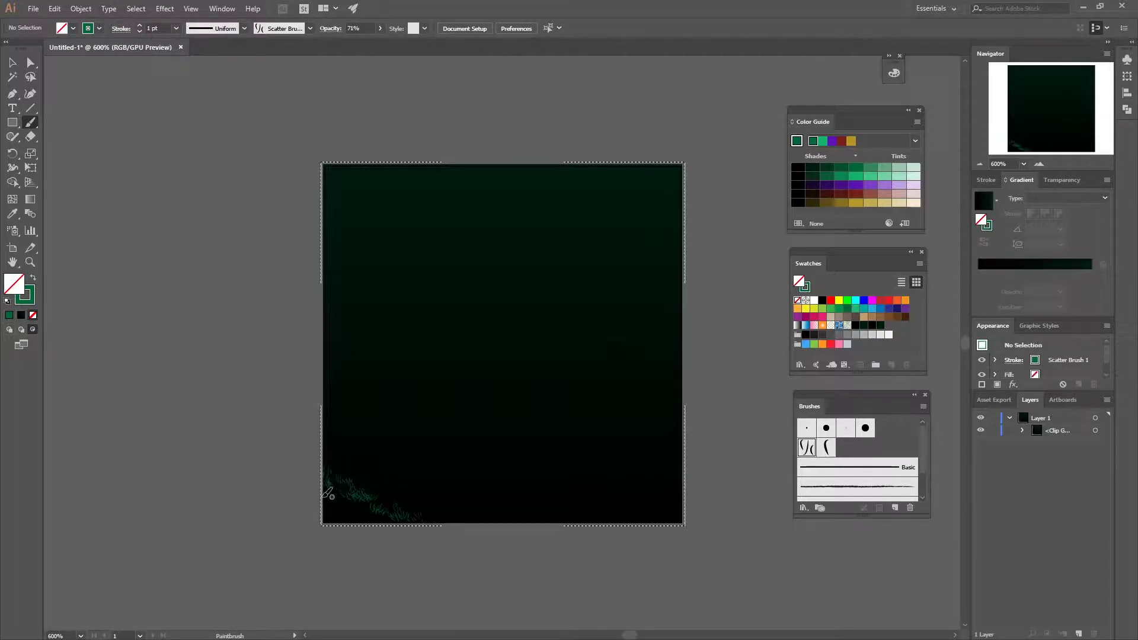
Increase the stroke weight and paint larger grass blades along the bottom of the square.
left_click(140, 26)
mouse_move(293, 478)
left_mouse_down()
mouse_move(367, 505)
mouse_move(429, 548)
left_mouse_up()
mouse_move(320, 472)
left_mouse_down()
mouse_move(484, 521)
mouse_move(679, 500)
left_mouse_up()
mouse_move(493, 497)
left_mouse_down()
mouse_move(698, 512)
mouse_move(677, 495)
mouse_move(701, 484)
mouse_move(600, 474)
mouse_move(421, 480)
left_mouse_up()
left_click_drag(544, 477, 746, 450)
left_click_drag(326, 432, 527, 519)
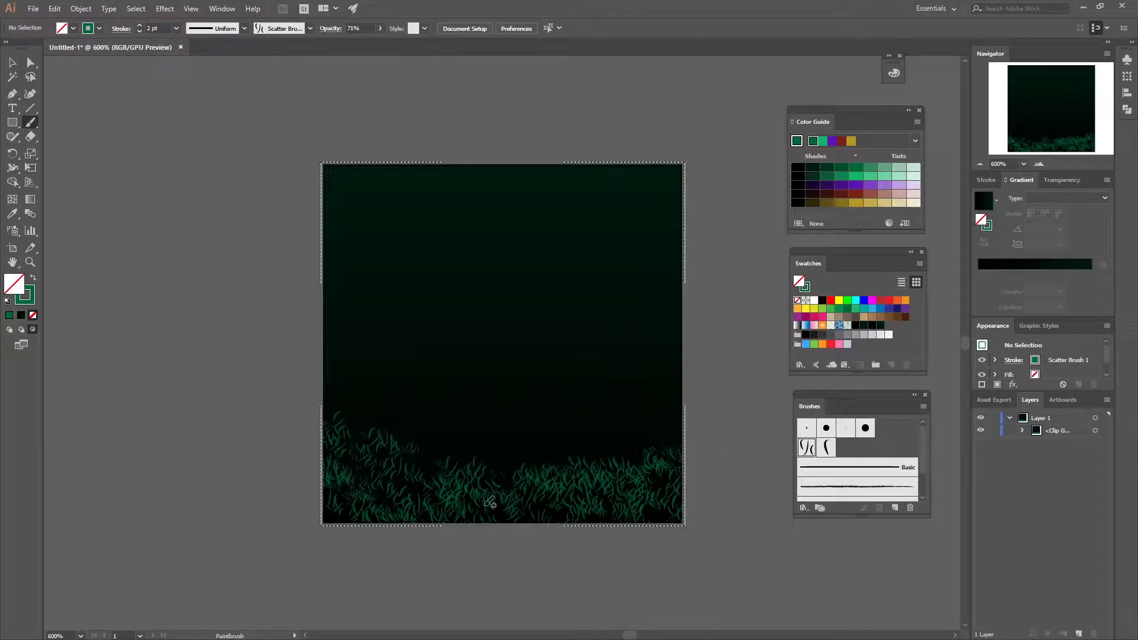
Set the stroke weight to 2.5 pt and paint overlapping rows of grass just above the bottom rows.
double_click(149, 28)
type("2")
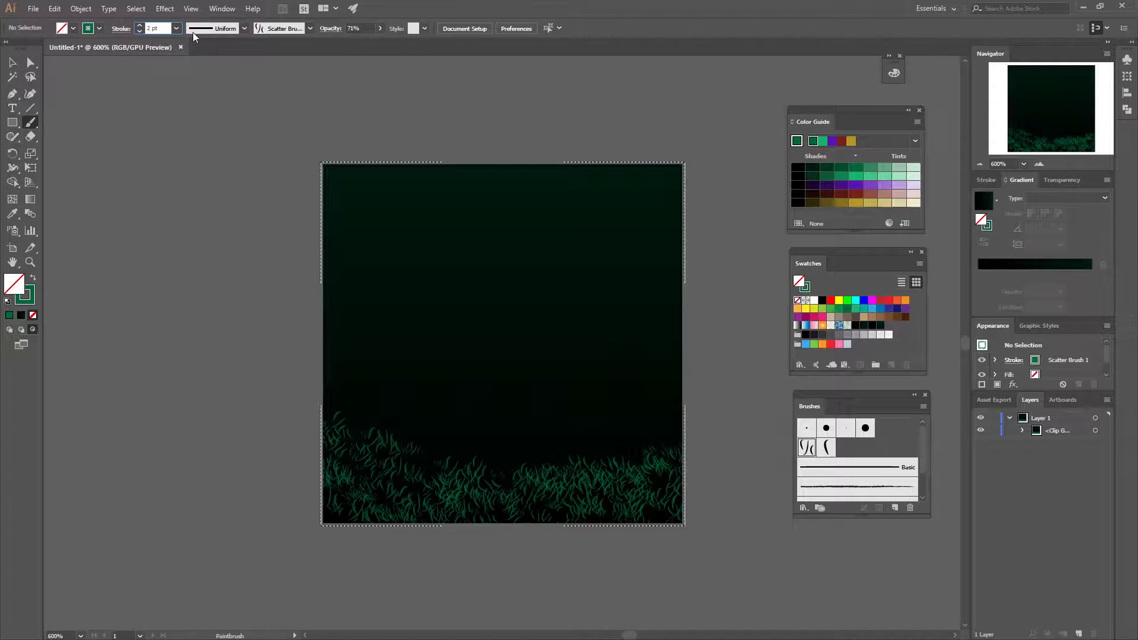
type(",5")
left_click_drag(332, 413, 508, 491)
left_click_drag(350, 413, 542, 452)
left_click_drag(473, 471, 658, 430)
left_click_drag(525, 439, 662, 419)
left_click_drag(499, 423, 656, 406)
left_click_drag(333, 376, 474, 414)
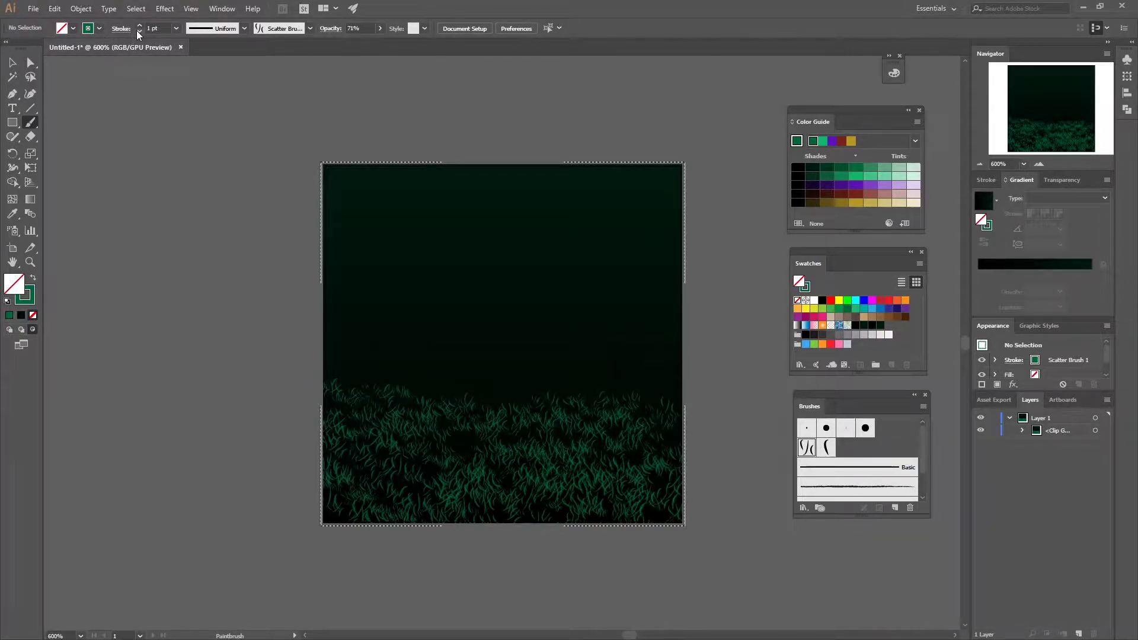
Paint rows of smaller grass across the middle of the square with a 1 pt stroke.
left_click_drag(332, 368, 513, 372)
left_click_drag(410, 379, 601, 383)
left_click_drag(473, 387, 686, 372)
left_click_drag(619, 391, 711, 386)
left_click_drag(431, 460, 675, 447)
mouse_move(570, 410)
left_mouse_down()
mouse_move(352, 375)
mouse_move(501, 363)
left_mouse_up()
mouse_move(344, 339)
left_mouse_down()
mouse_move(496, 361)
mouse_move(674, 346)
left_mouse_up()
left_click_drag(511, 372, 651, 350)
left_click_drag(537, 350, 681, 334)
left_click_drag(497, 345, 276, 318)
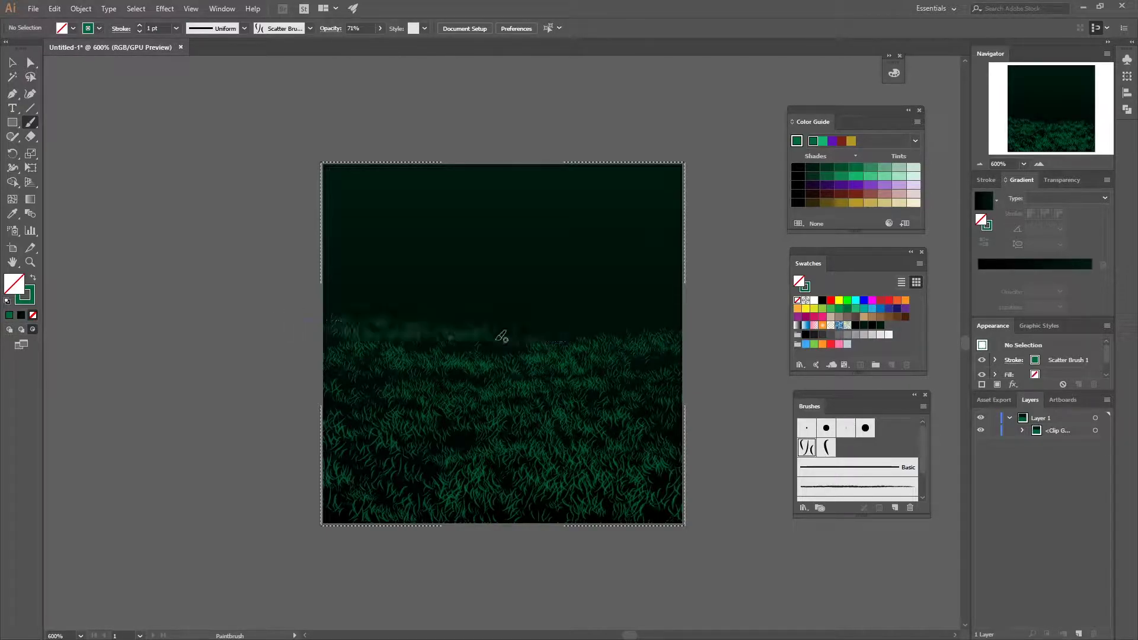
left_click_drag(480, 337, 701, 302)
mouse_move(535, 321)
left_mouse_down()
mouse_move(298, 315)
mouse_move(701, 285)
left_mouse_up()
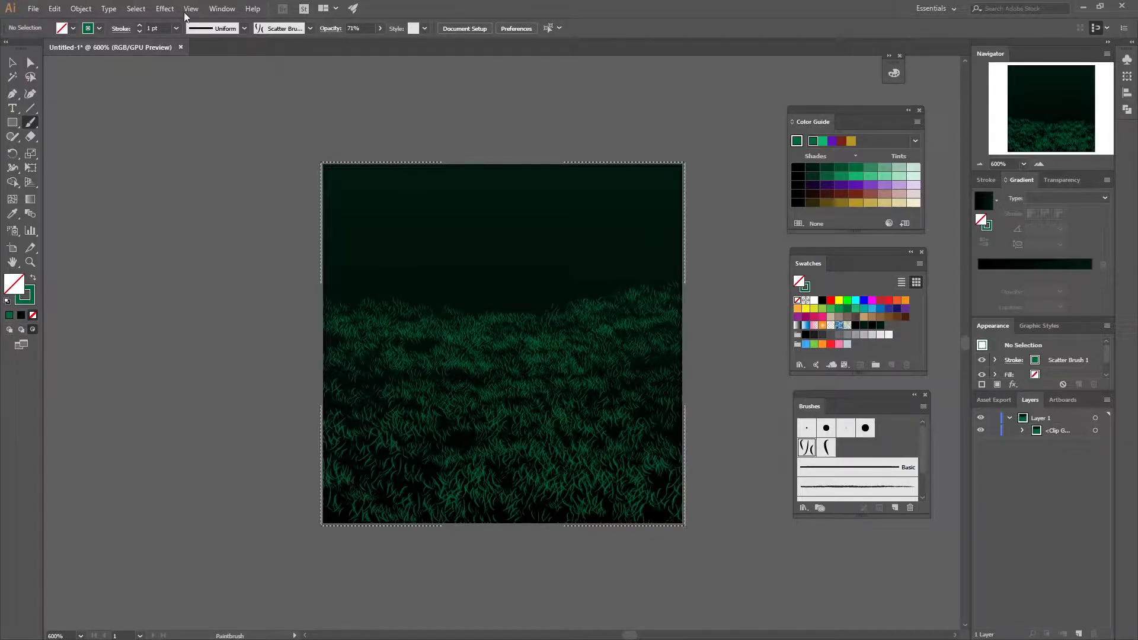
Reduce the stroke weight below 1 pt and fill the upper part of the square with fine, distant grass.
left_click(155, 29)
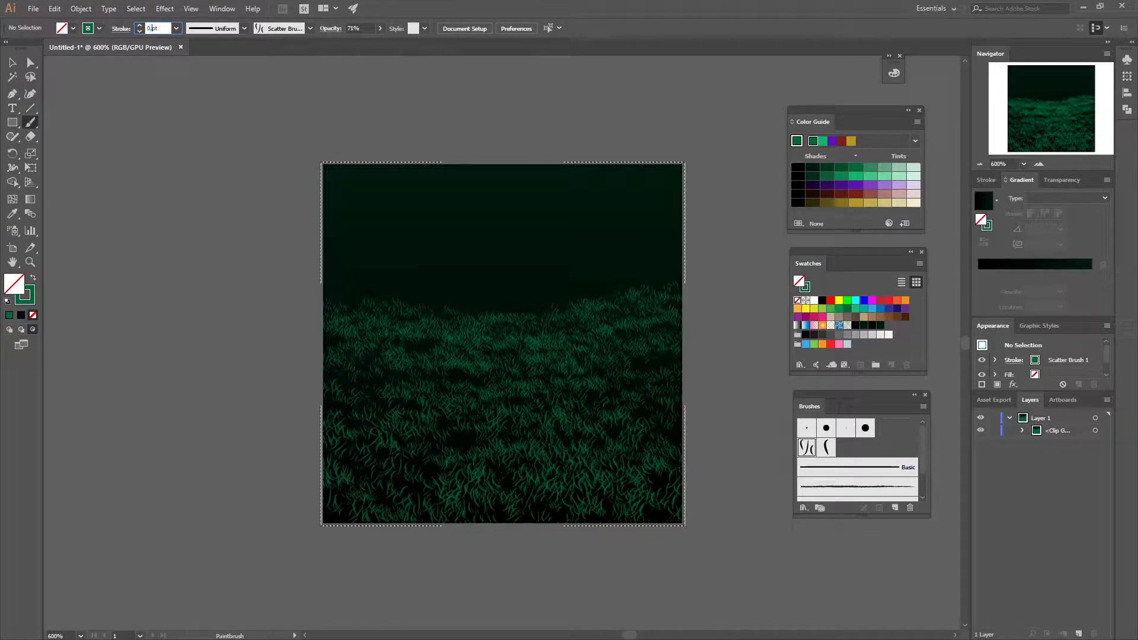
mouse_move(330, 275)
left_mouse_down()
mouse_move(472, 311)
mouse_move(563, 277)
left_mouse_up()
left_click_drag(446, 300, 646, 269)
mouse_move(337, 279)
left_mouse_down()
mouse_move(392, 293)
mouse_move(643, 266)
mouse_move(474, 261)
mouse_move(600, 244)
left_mouse_up()
mouse_move(349, 244)
left_mouse_down()
mouse_move(467, 257)
mouse_move(596, 231)
left_mouse_up()
left_click(140, 31)
mouse_move(363, 223)
left_mouse_down()
mouse_move(482, 223)
mouse_move(558, 188)
mouse_move(352, 164)
mouse_move(646, 176)
left_mouse_up()
left_click_drag(646, 176, 392, 236)
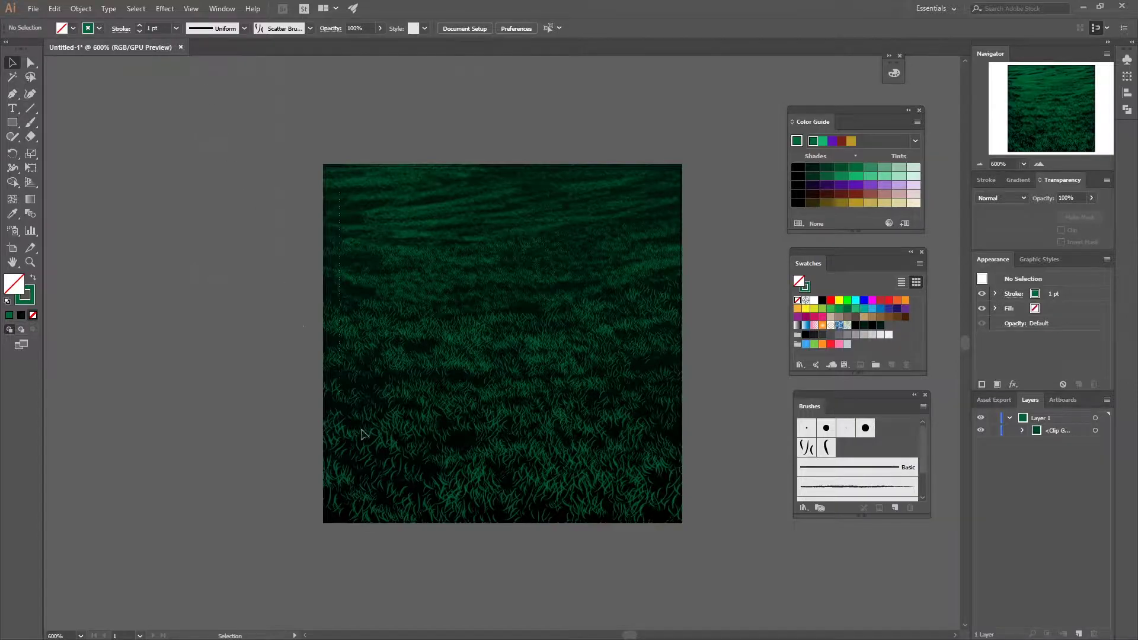
Hide the background square inside the clip group and group all the grass strokes.
key("ctrl+a")
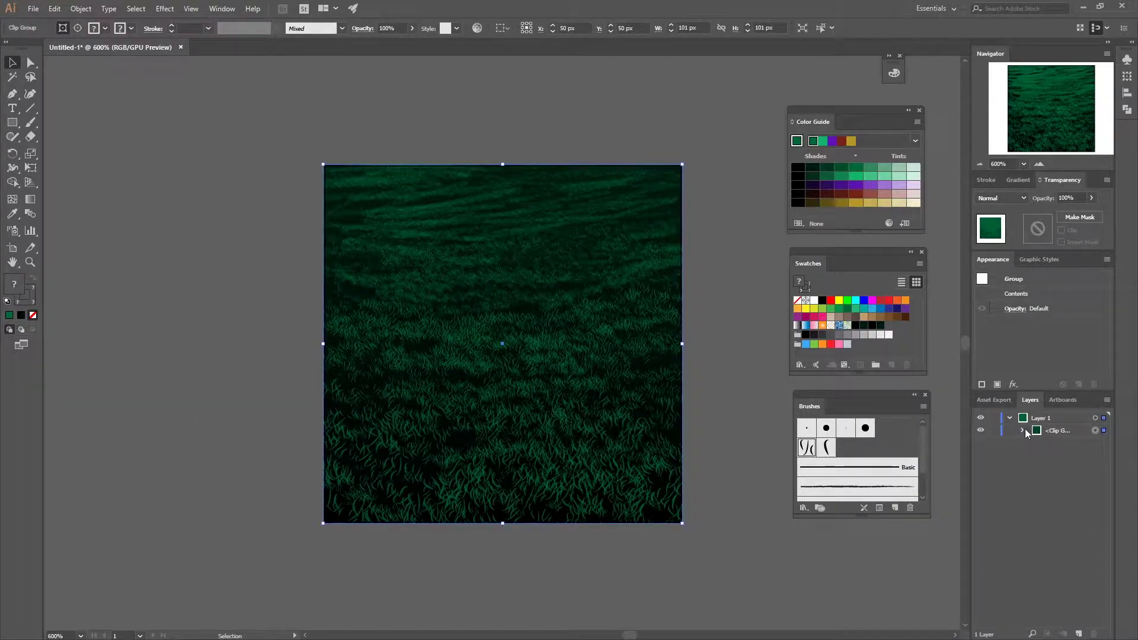
left_click(1022, 430)
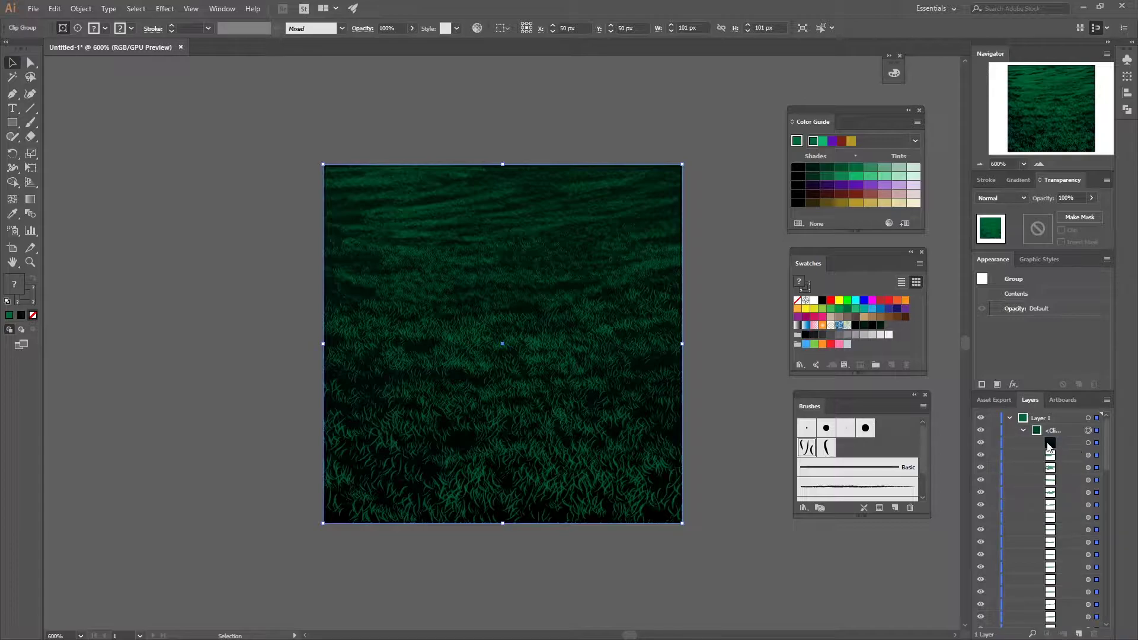
left_click(981, 444)
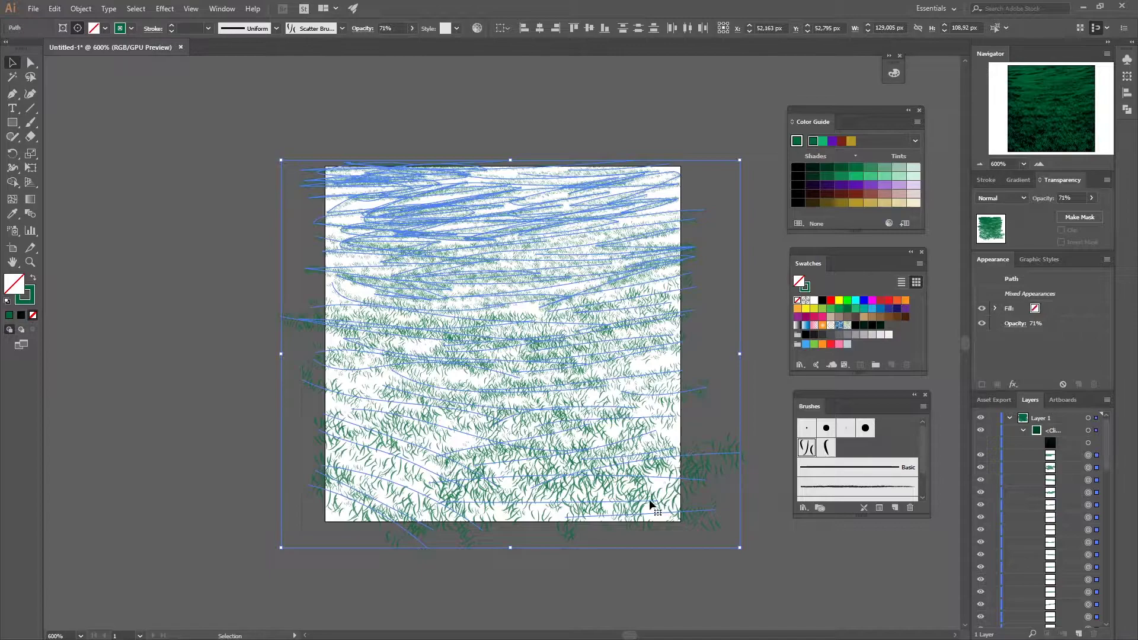
key("a")
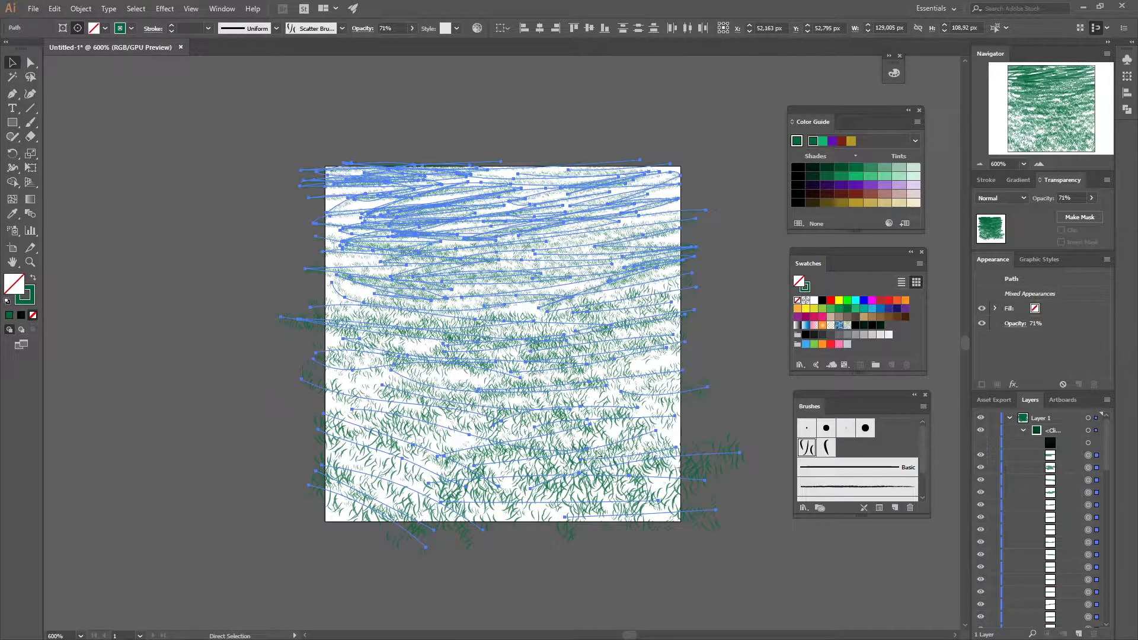
key("ctrl+g")
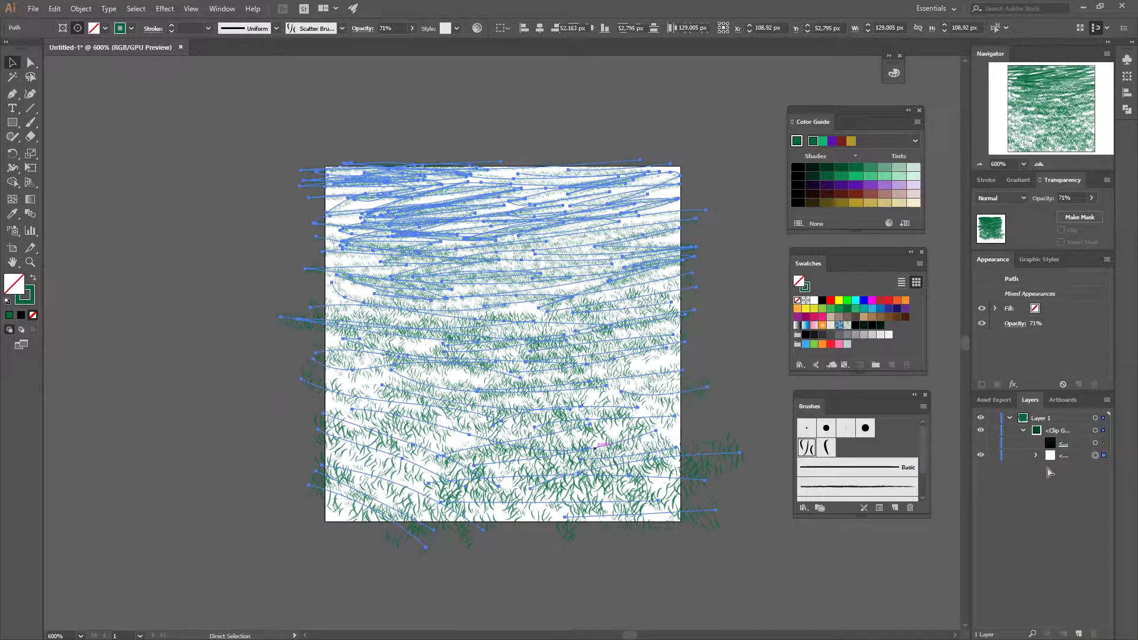
Show the background square again and lower the opacity of the grass group.
left_click(981, 443)
key("v")
left_click(1091, 198)
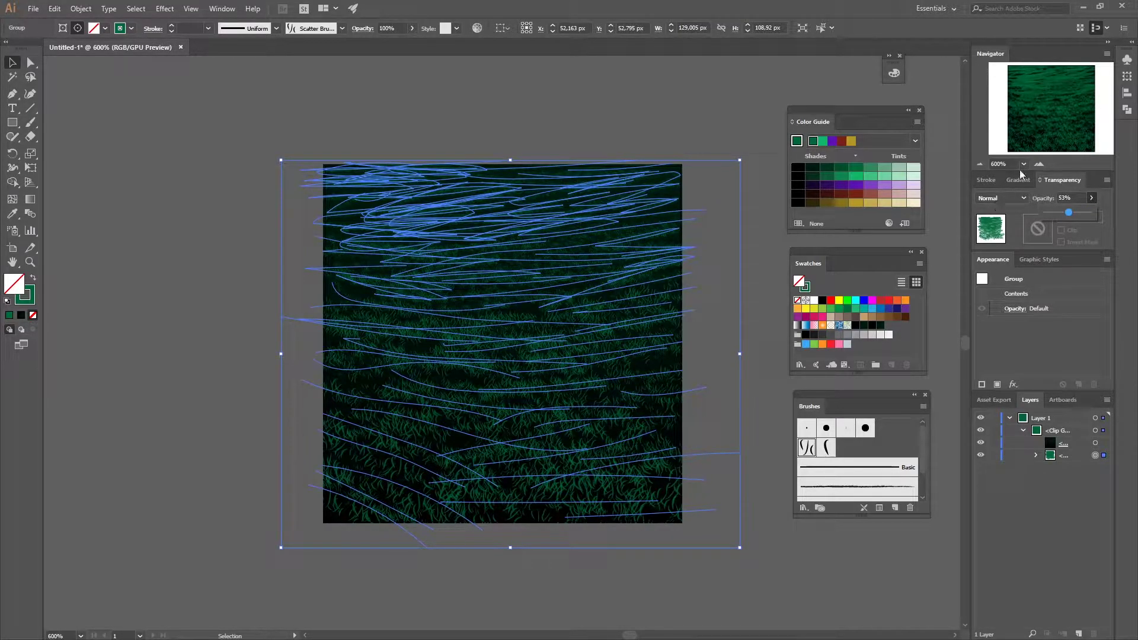
key("Return")
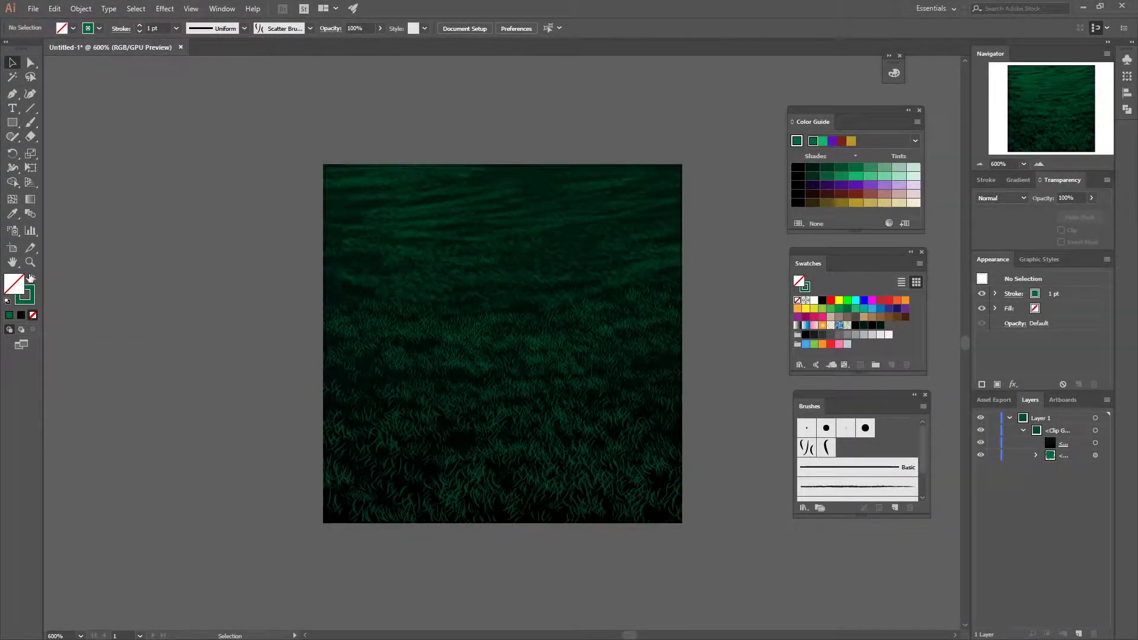
Paint a second layer of grass over the lower half of the square with a 2 pt stroke at 66% opacity.
left_click(31, 122)
left_click_drag(335, 480, 548, 510)
left_click_drag(303, 515, 521, 513)
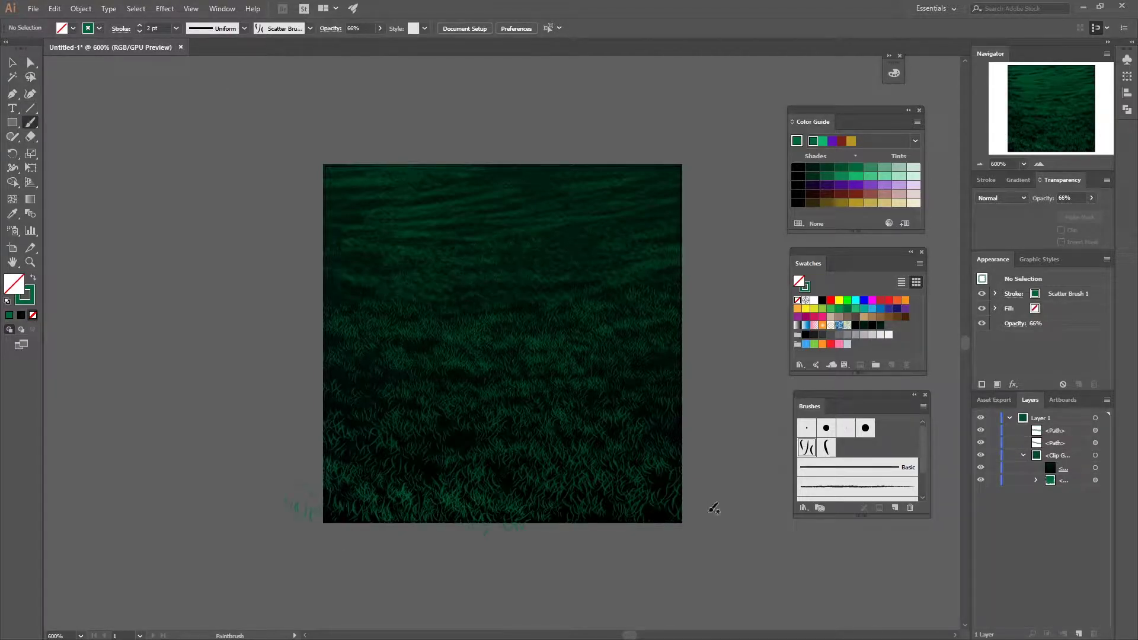
left_click(602, 479)
left_click_drag(670, 474, 702, 450)
left_click_drag(687, 456, 543, 513)
left_click(492, 511)
left_click(441, 462)
mouse_move(320, 396)
left_mouse_down()
mouse_move(460, 483)
mouse_move(693, 403)
left_mouse_up()
left_click_drag(652, 400, 379, 409)
left_click_drag(350, 465, 521, 474)
mouse_move(403, 503)
left_mouse_down()
mouse_move(655, 525)
mouse_move(427, 494)
left_mouse_up()
left_click_drag(669, 450, 438, 460)
left_click_drag(305, 459, 628, 412)
mouse_move(628, 412)
left_mouse_down()
mouse_move(323, 418)
mouse_move(681, 356)
left_mouse_up()
Try extending the second grass layer upward into the middle of the square.
mouse_move(681, 356)
left_mouse_down()
mouse_move(307, 347)
mouse_move(593, 335)
left_mouse_up()
left_click_drag(323, 284, 424, 311)
key("ctrl+z")
key("ctrl+z")
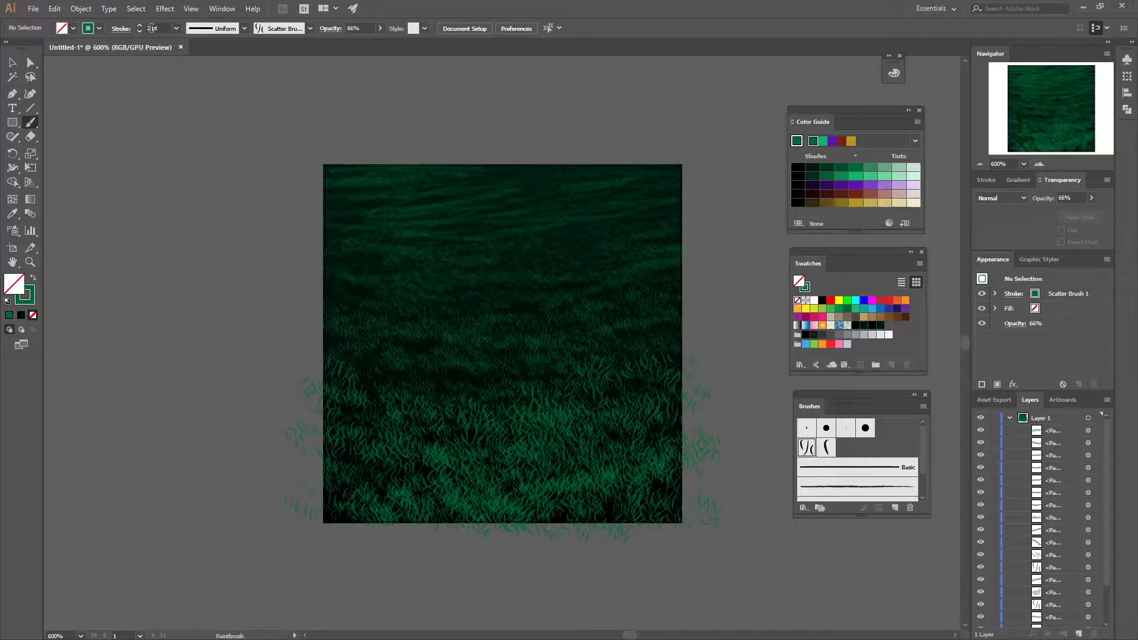
Continue the second grass layer over the rest of the square, reducing the stroke weight to 0.5 pt for the distant grass.
mouse_move(332, 345)
left_mouse_down()
mouse_move(404, 356)
mouse_move(586, 320)
left_mouse_up()
left_click_drag(349, 314, 403, 329)
left_click_drag(403, 317, 620, 310)
left_click_drag(674, 509, 355, 485)
left_click_drag(356, 457, 512, 452)
left_click_drag(614, 373, 675, 359)
left_click_drag(676, 359, 704, 364)
left_click(140, 32)
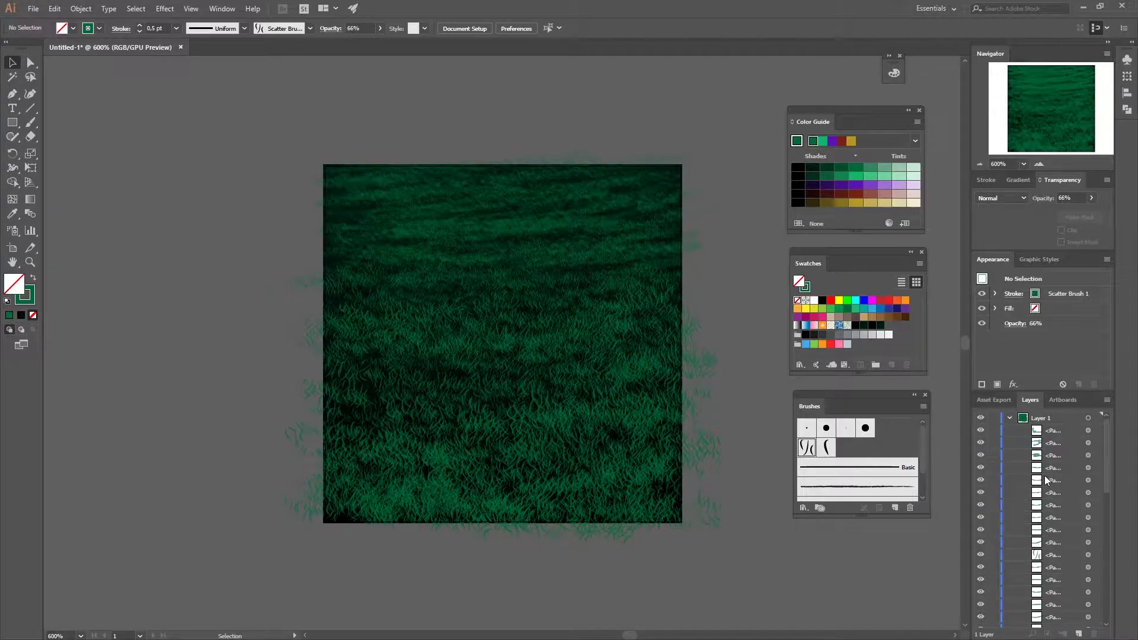
Hide the clip group, then select all the newly painted grass strokes and group them.
scroll(1053, 508, "down", 5)
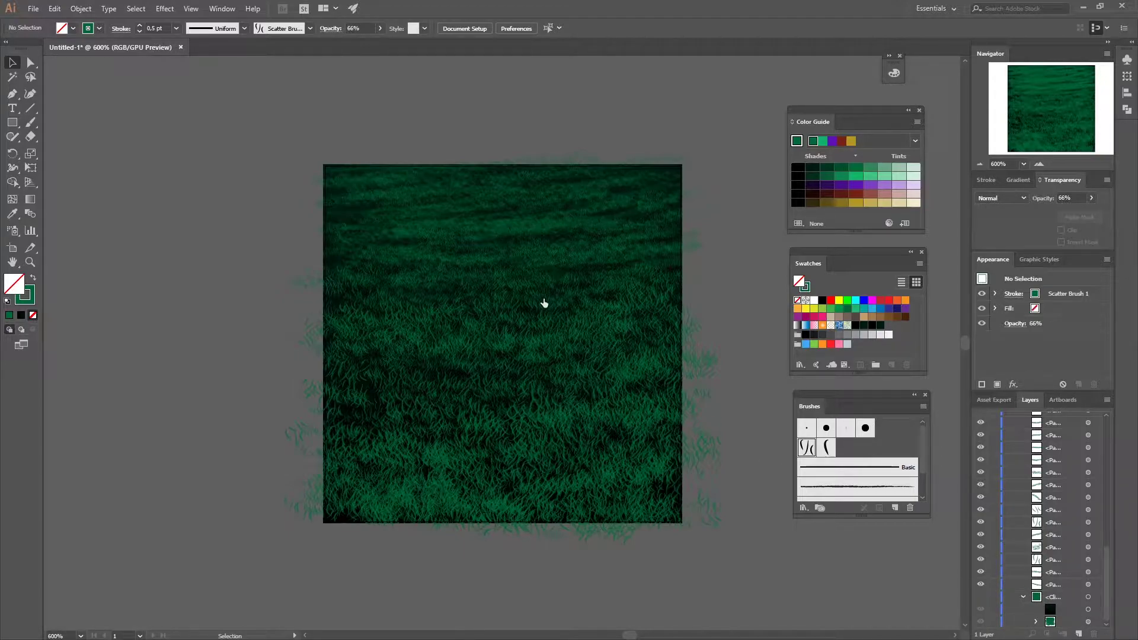
key("ctrl+z")
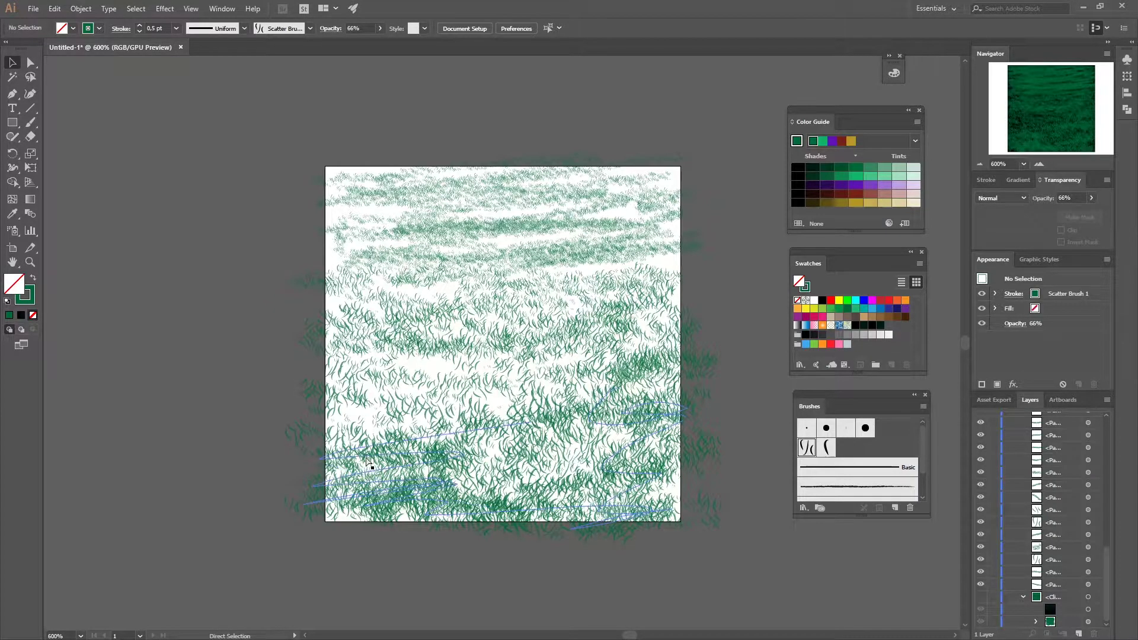
key("ctrl+a")
key("v")
scroll(1043, 532, "up", 10)
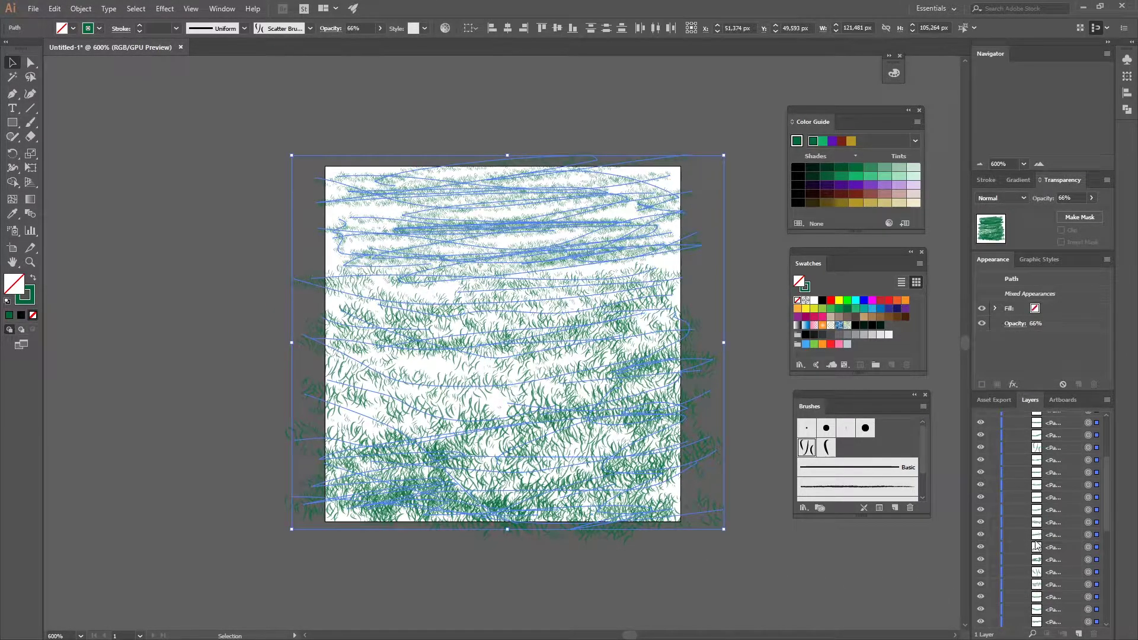
key("ctrl+g")
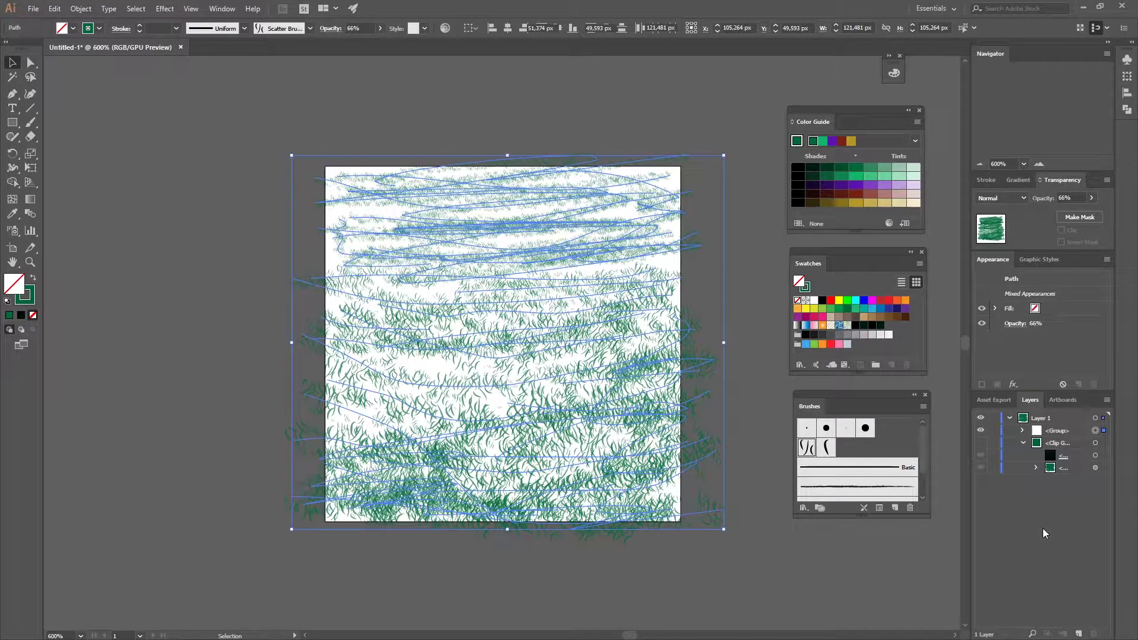
Move the new grass group into the clip group above the first grass group and show the clip group again.
left_click(1096, 431)
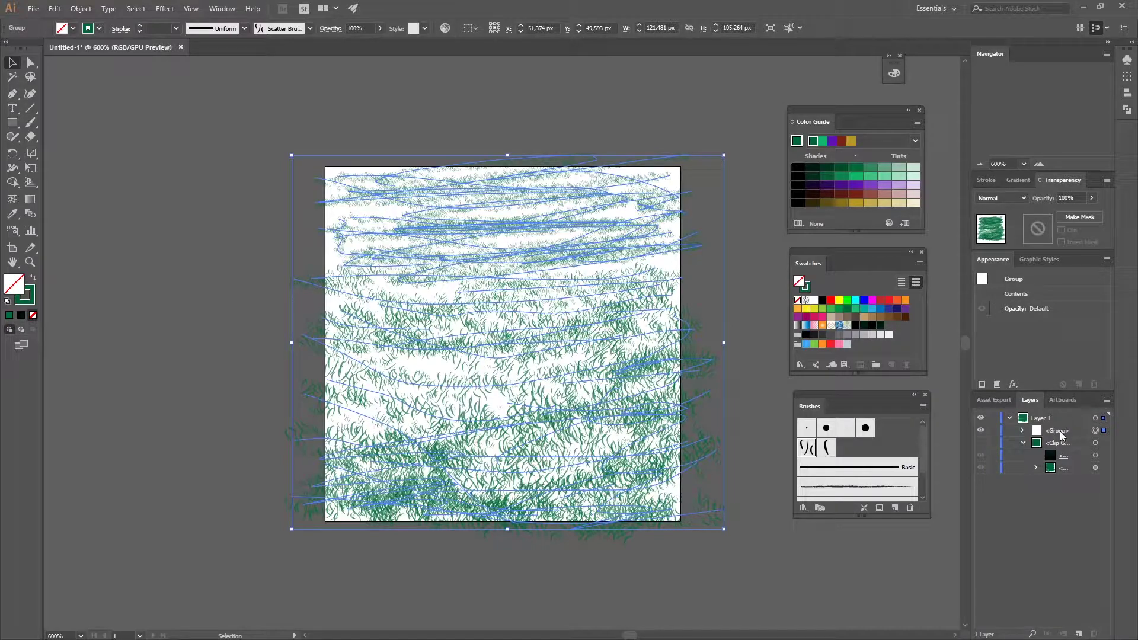
left_click_drag(1061, 435, 1063, 462)
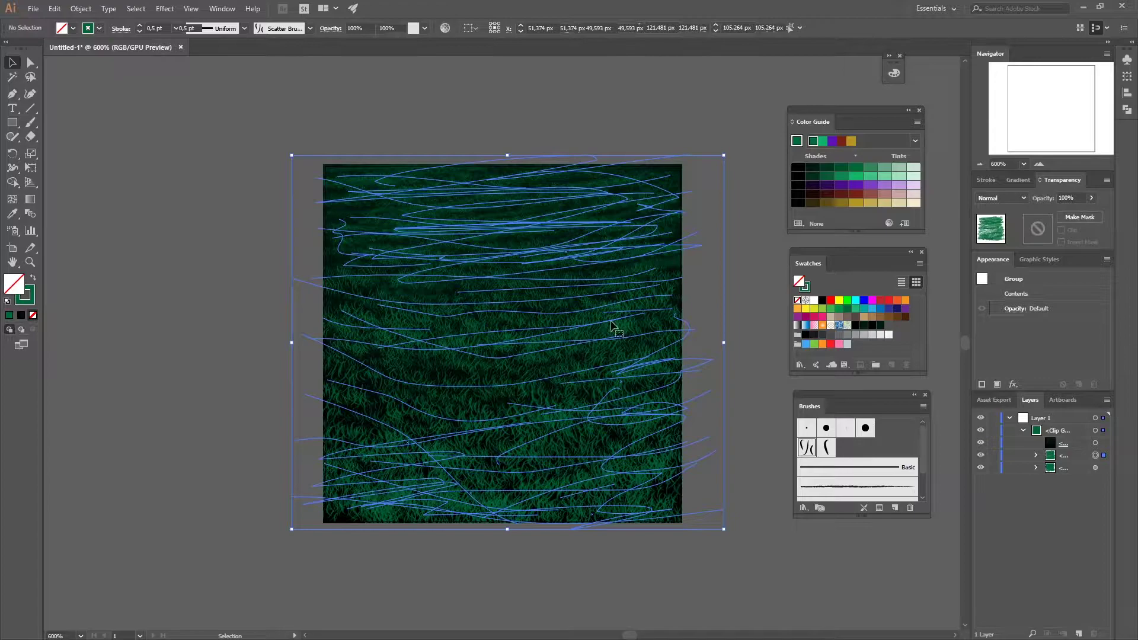
Hide the selection edges and lower the opacity of the new grass group.
left_click(229, 9)
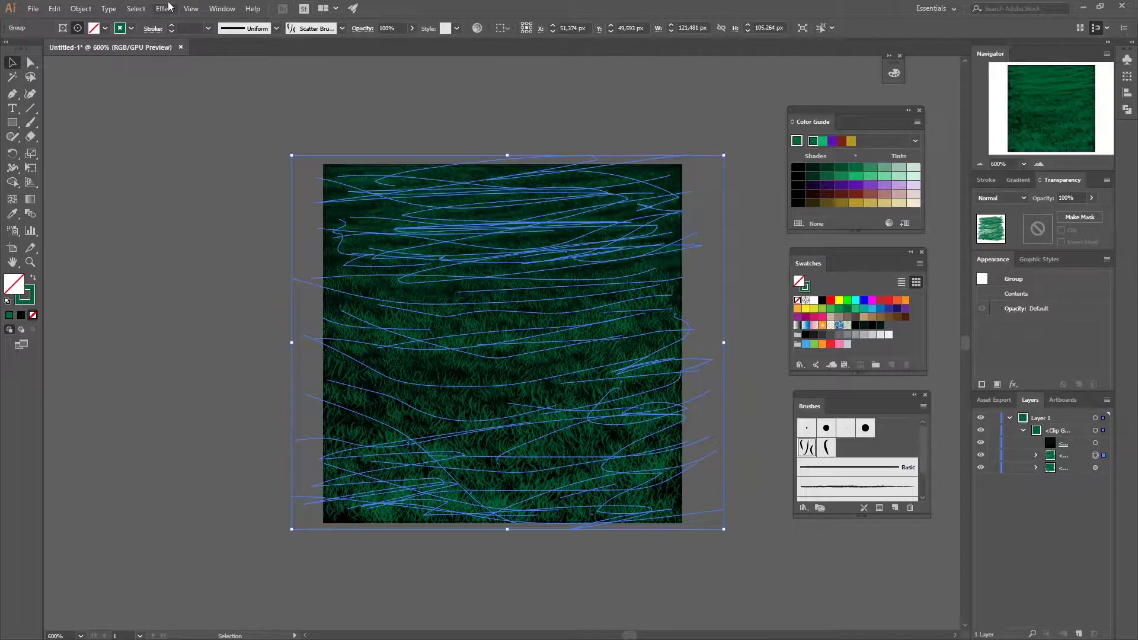
left_click(193, 13)
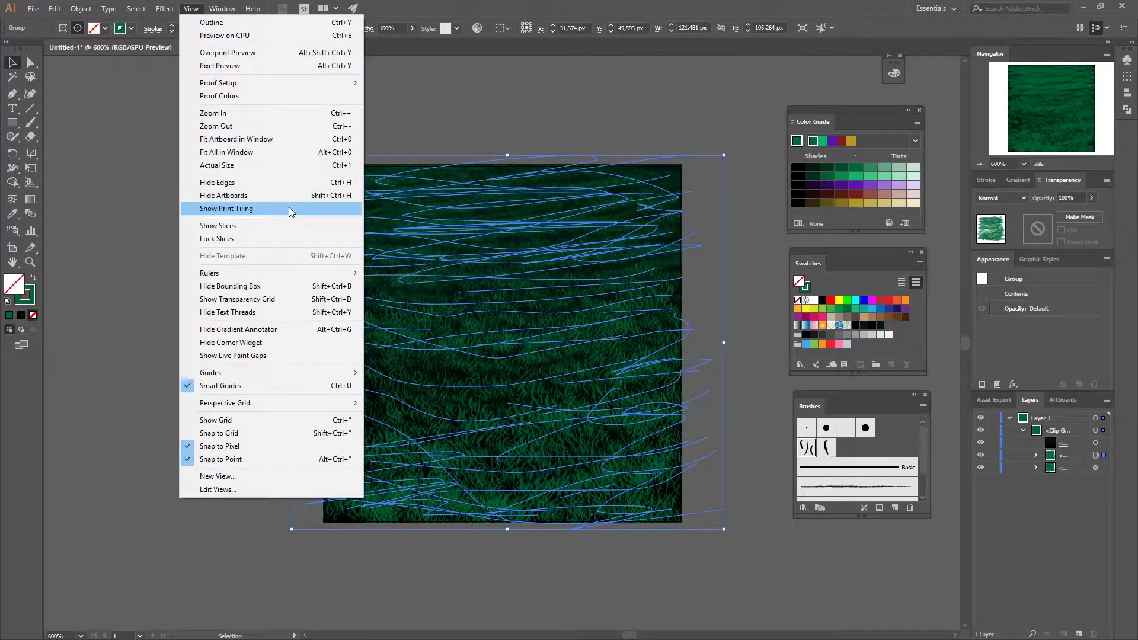
left_click(270, 187)
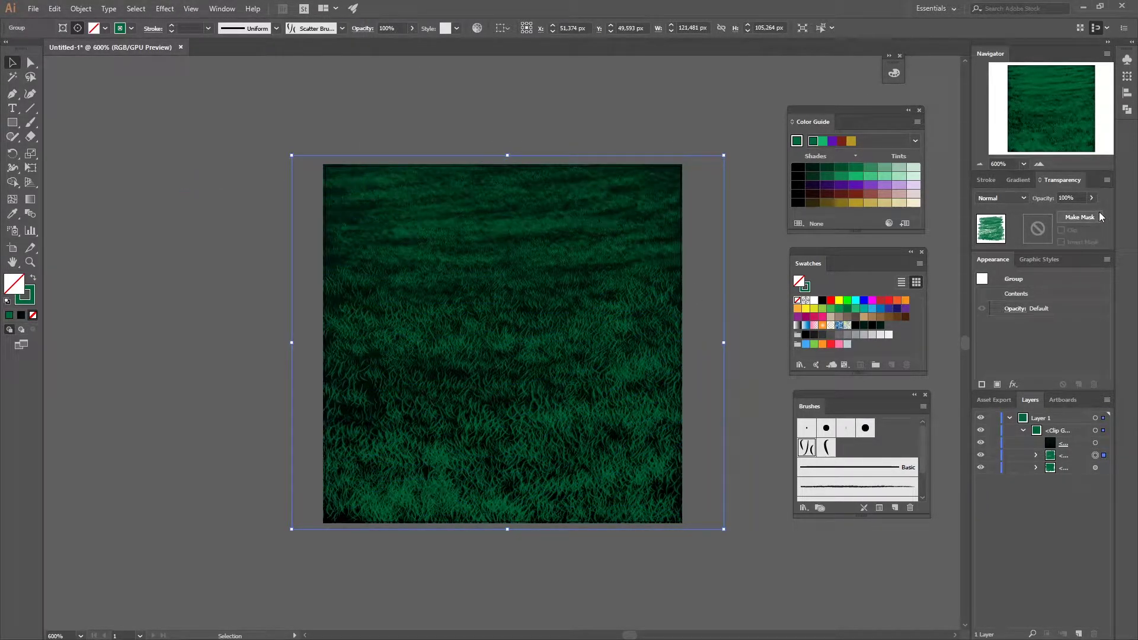
left_click(1091, 198)
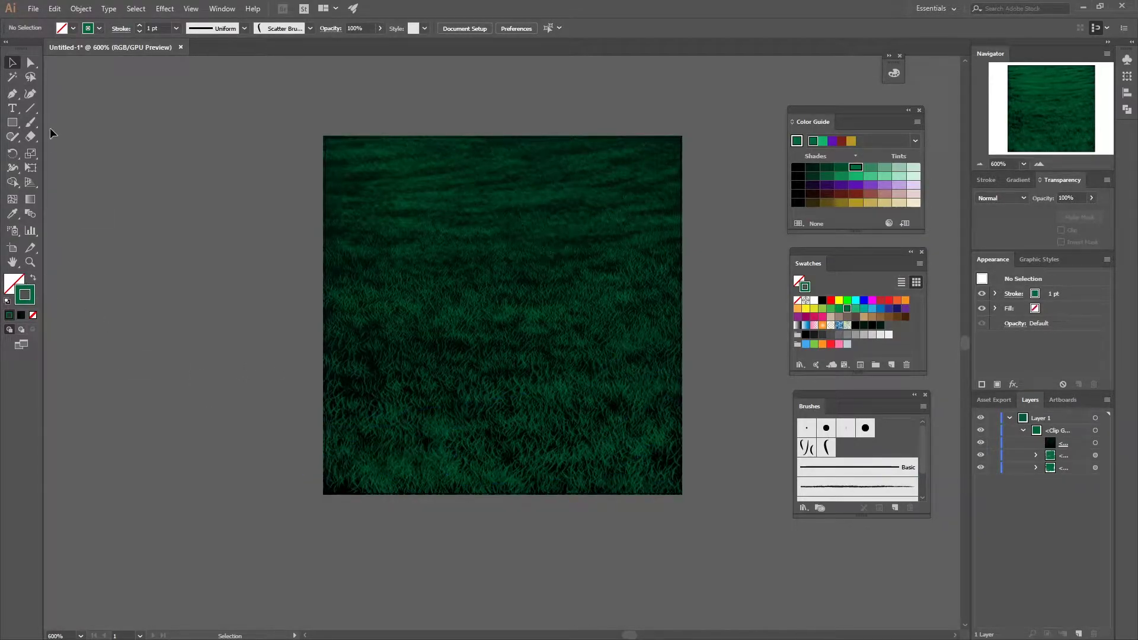
Set up the Paintbrush with the lightest green tint as stroke, 71% opacity and the Overlay blending mode.
left_click(32, 122)
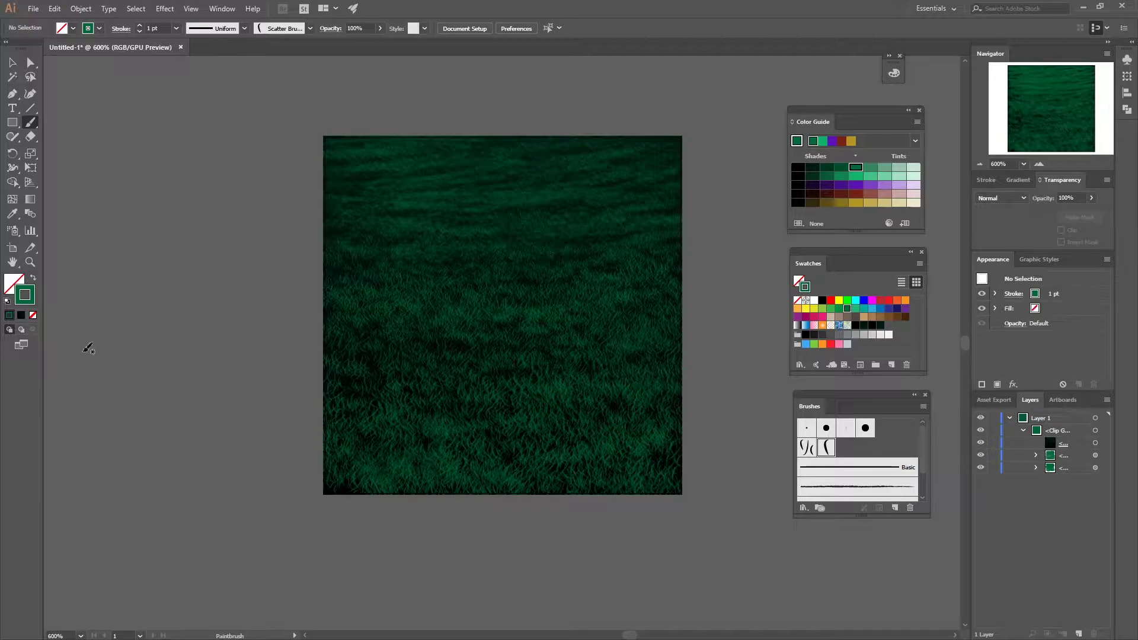
left_click(914, 168)
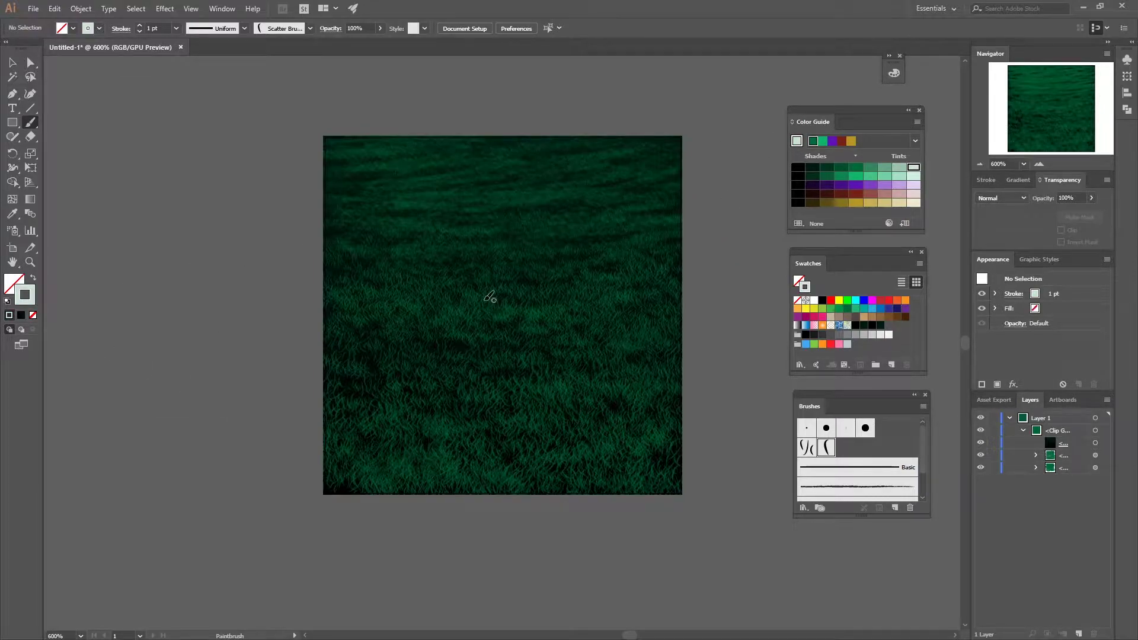
left_click(377, 29)
left_click_drag(366, 41, 366, 41)
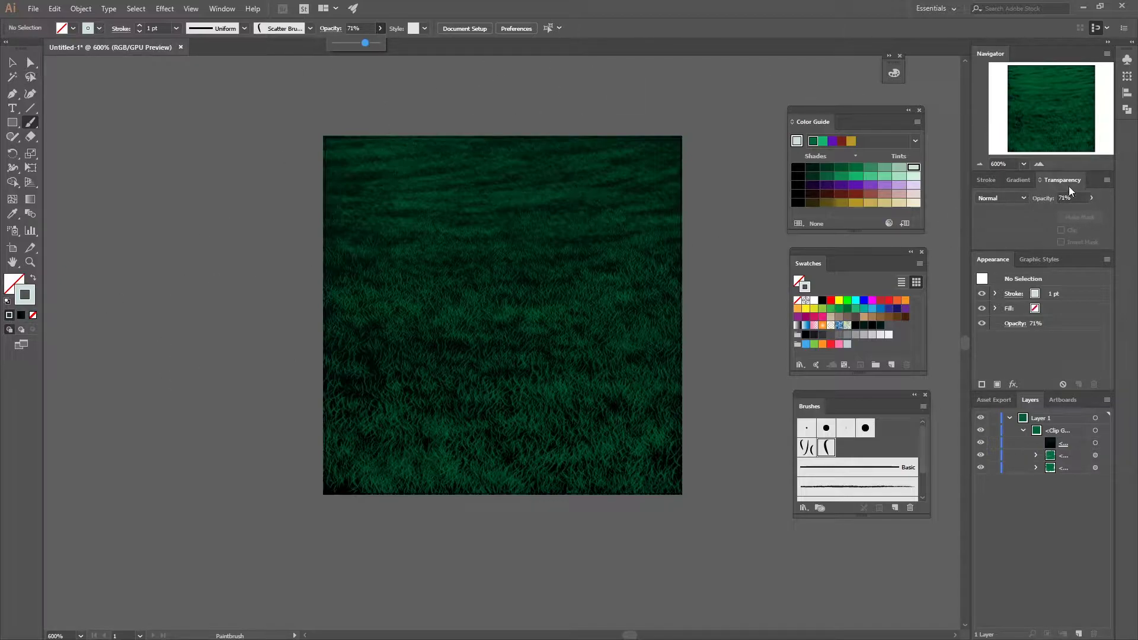
left_click(1013, 201)
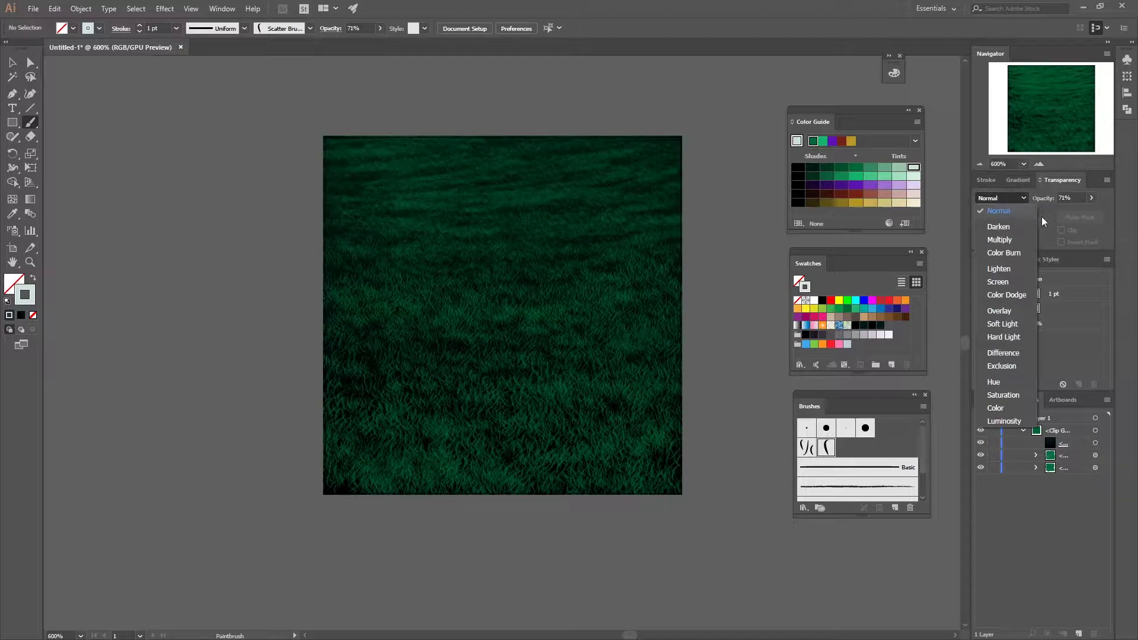
left_click(997, 310)
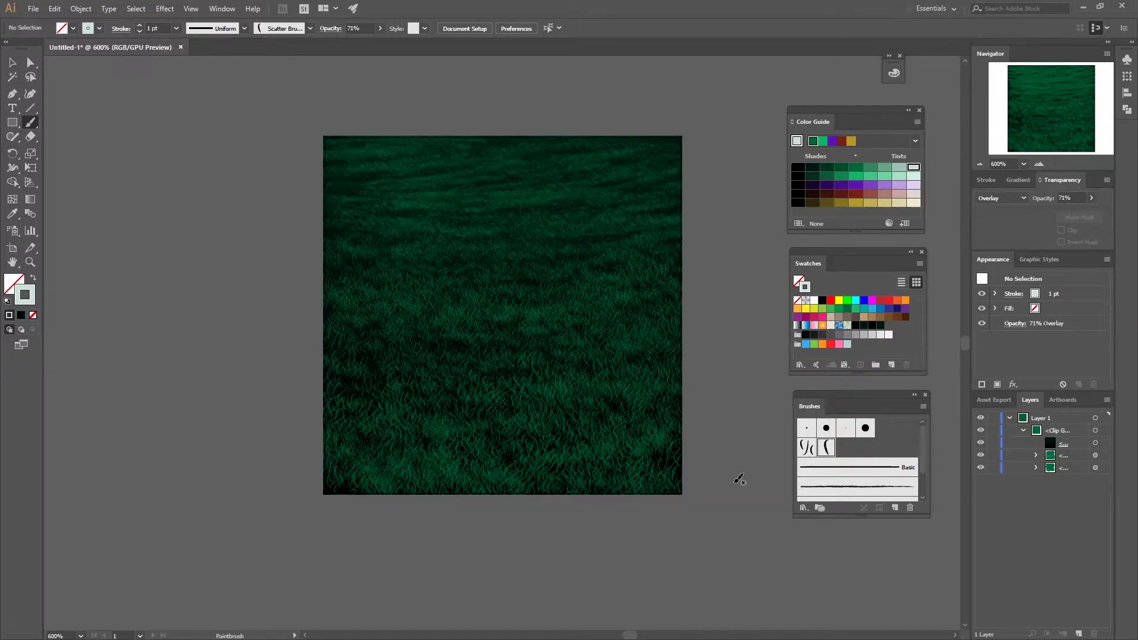
Paint highlight blades along a curve across the square's lower-left corner, using a 2 pt stroke weight and undoing unwanted strokes.
left_click_drag(323, 386, 313, 390)
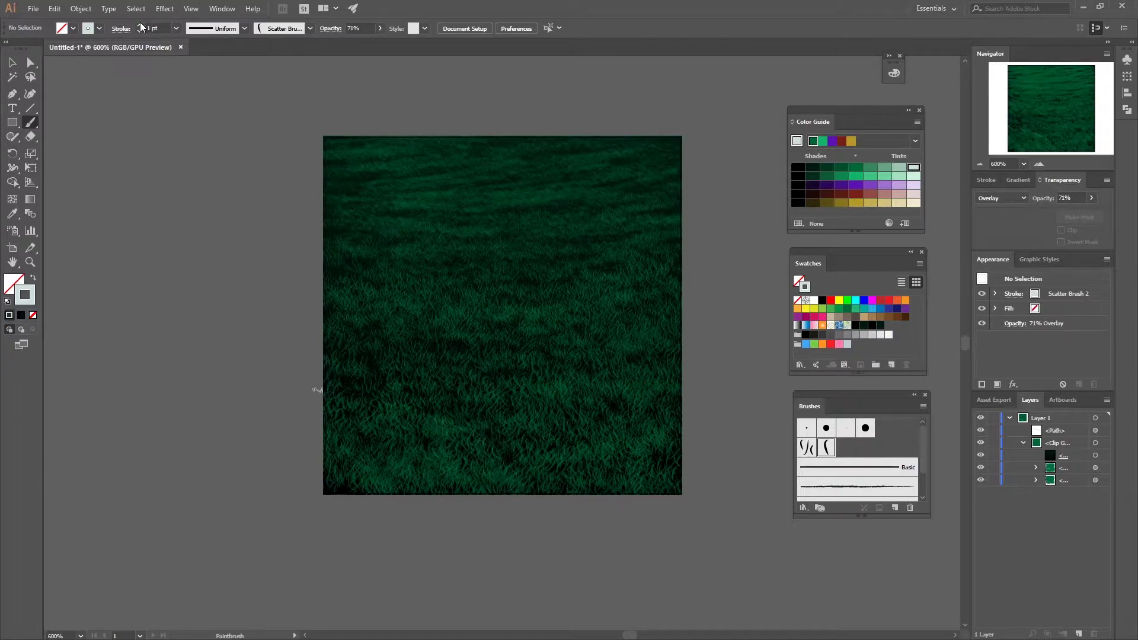
mouse_move(369, 415)
left_mouse_down()
mouse_move(479, 454)
mouse_move(519, 494)
left_mouse_up()
left_click_drag(349, 397, 519, 471)
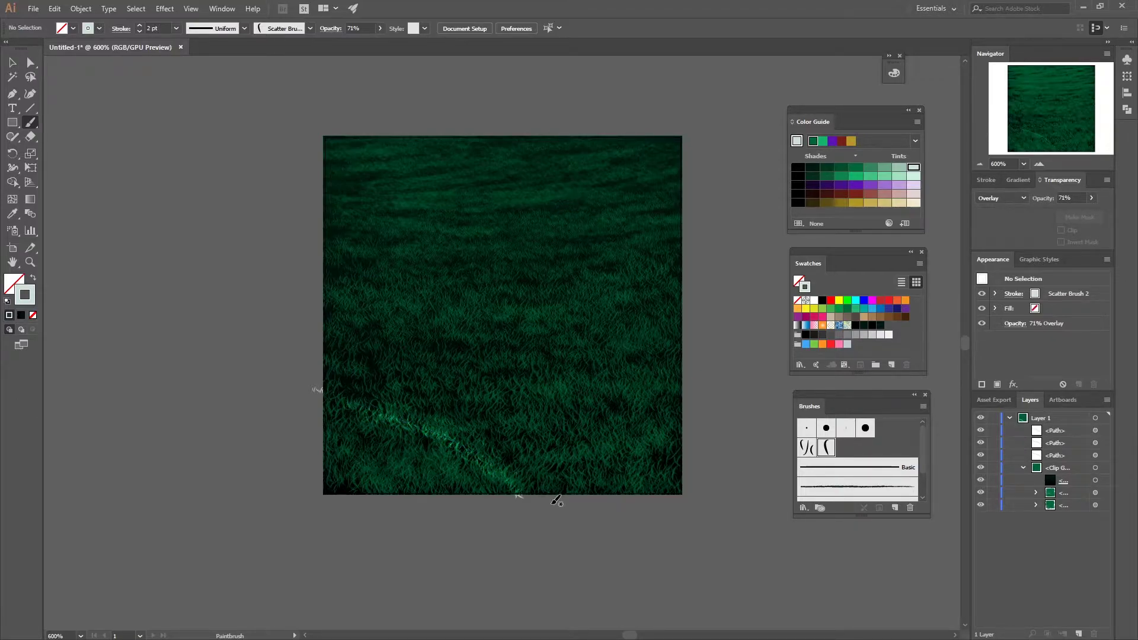
key("ctrl+z")
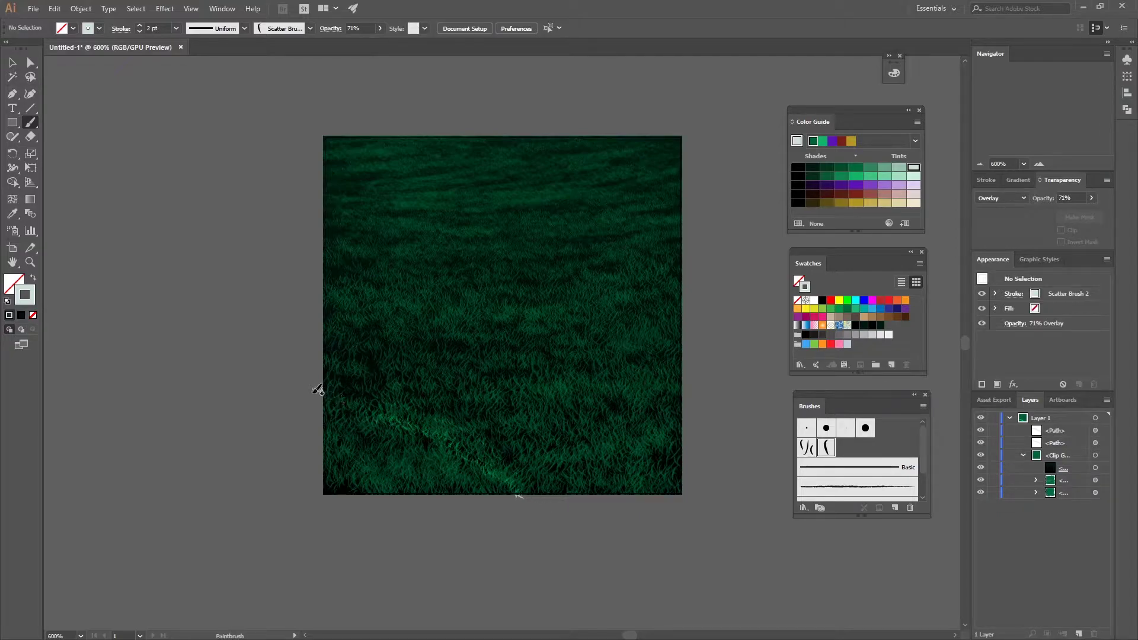
left_click_drag(493, 441, 542, 495)
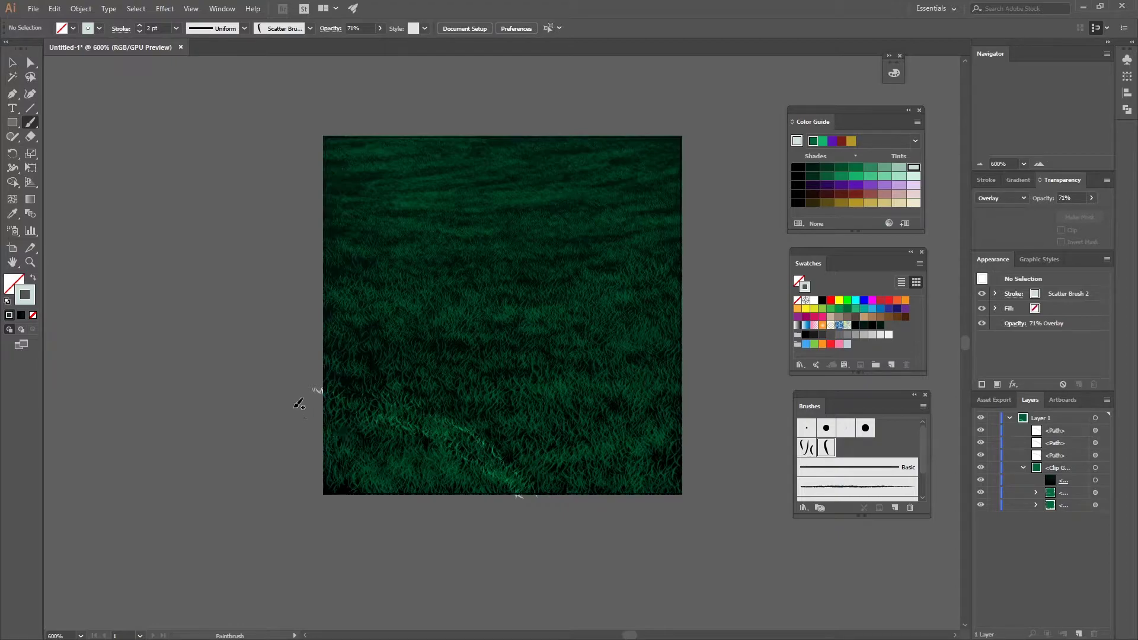
mouse_move(316, 388)
left_mouse_down()
mouse_move(371, 401)
mouse_move(481, 450)
mouse_move(525, 489)
left_mouse_up()
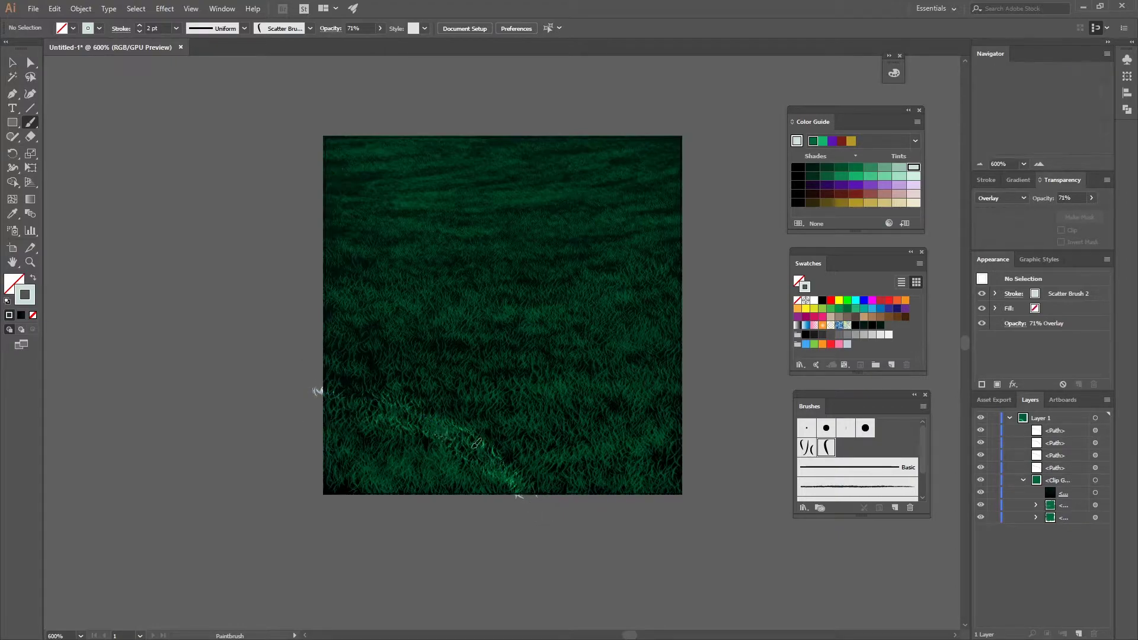
left_click_drag(489, 448, 488, 451)
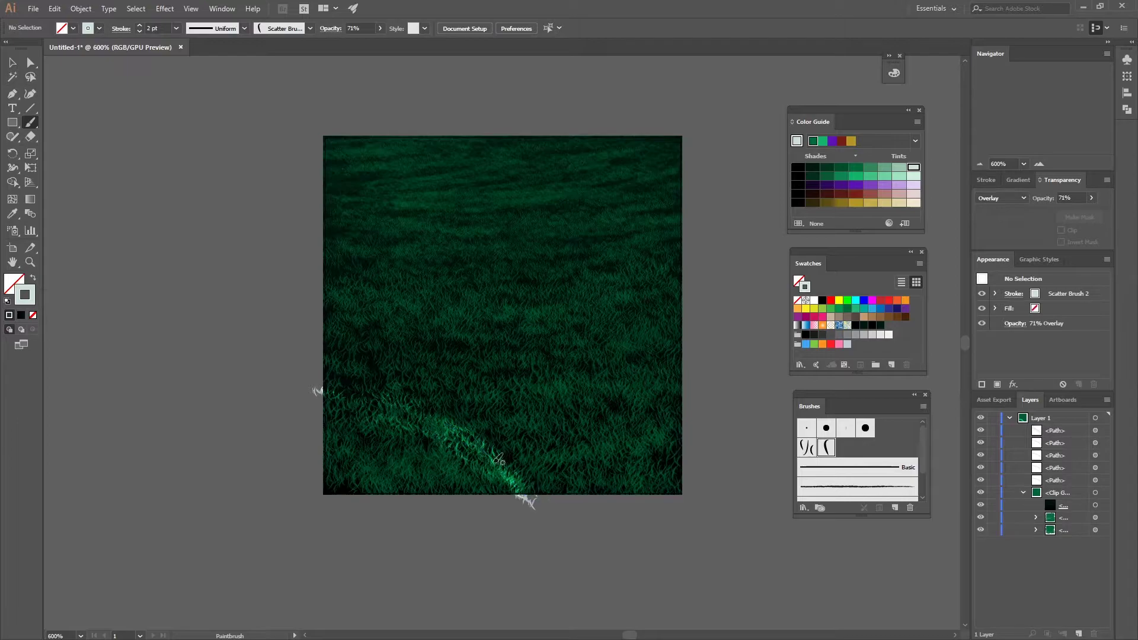
key("ctrl+z")
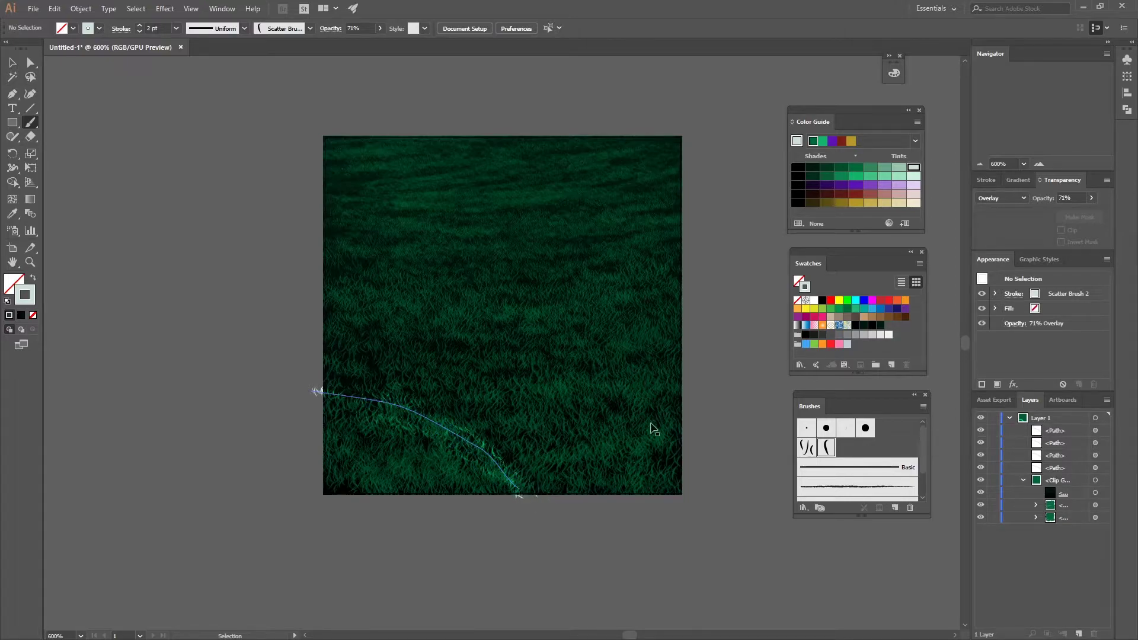
Paint 2 pt highlight strokes on the lower-right grass and inward from both side edges up to mid-height.
left_click_drag(558, 478, 559, 477)
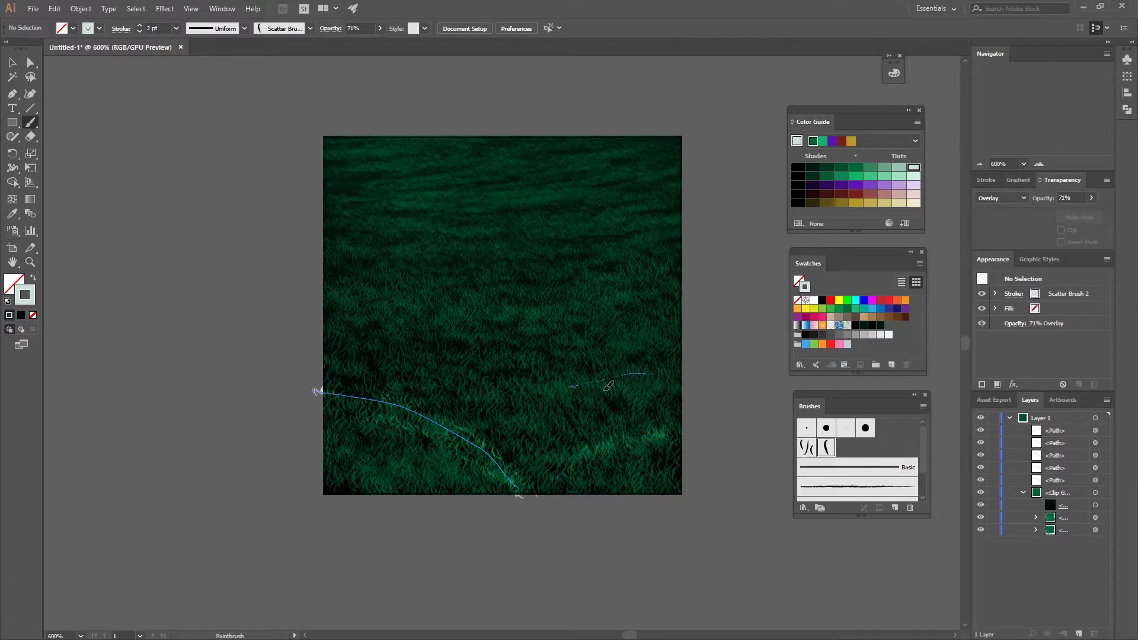
left_click_drag(613, 379, 714, 386)
left_click_drag(315, 347, 440, 395)
left_click_drag(683, 278, 545, 316)
left_click_drag(437, 319, 314, 275)
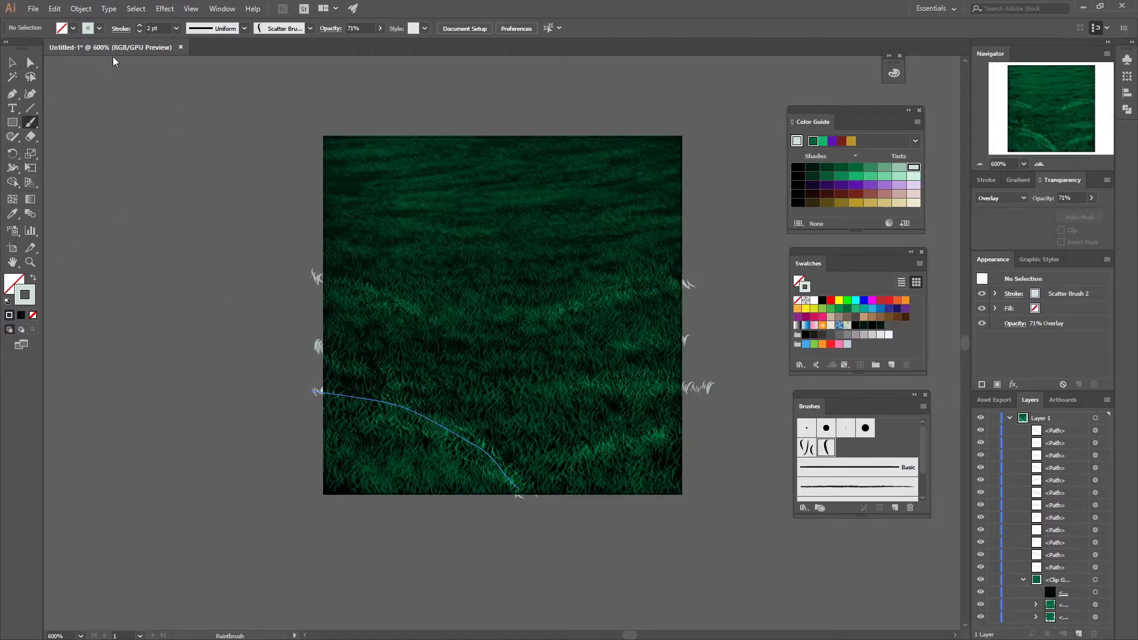
Reduce the stroke weight to 1 pt for highlights in the middle distance, and add more highlight strokes around the lower corners.
mouse_move(548, 281)
left_mouse_down()
mouse_move(654, 259)
mouse_move(564, 276)
mouse_move(663, 229)
mouse_move(613, 243)
left_mouse_up()
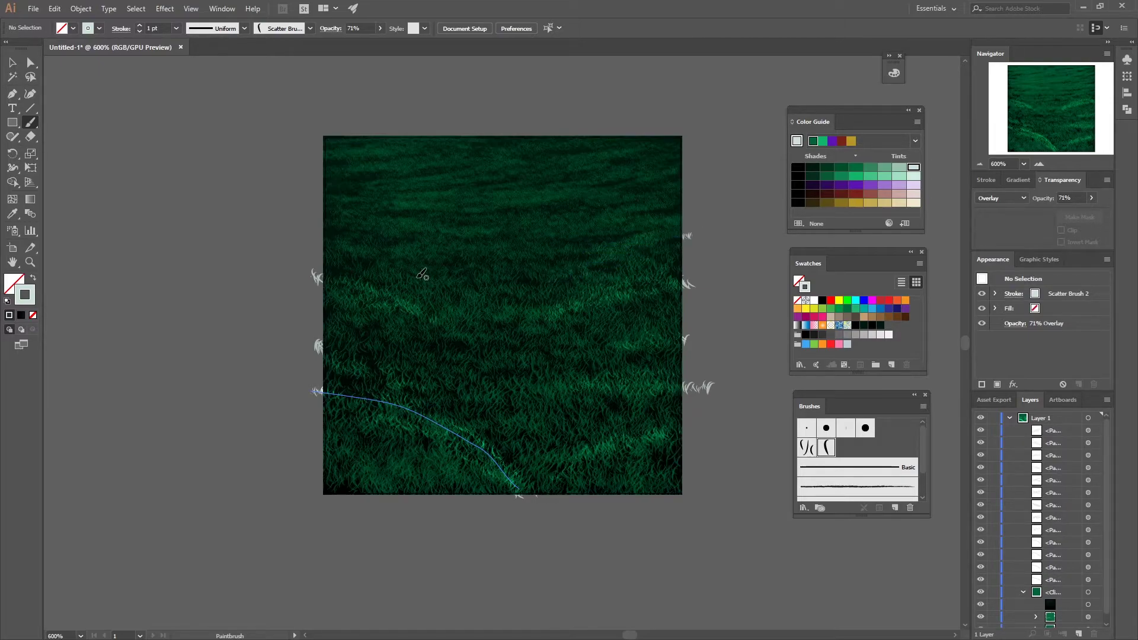
mouse_move(335, 250)
left_mouse_down()
mouse_move(411, 271)
mouse_move(324, 240)
mouse_move(433, 305)
mouse_move(334, 255)
mouse_move(433, 265)
mouse_move(349, 232)
left_mouse_up()
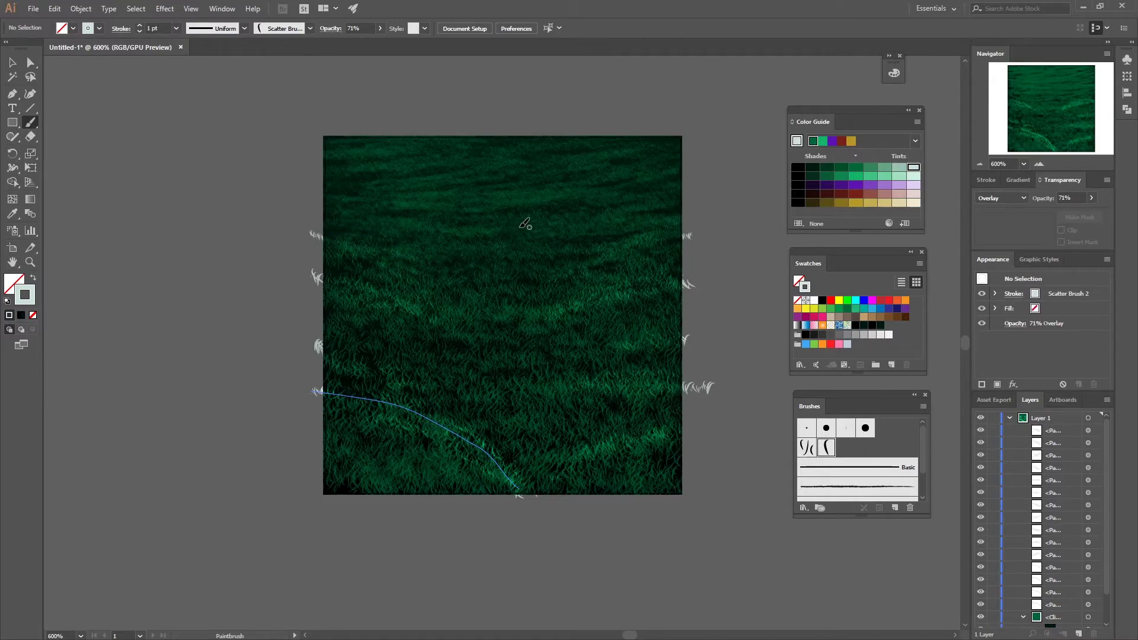
left_click_drag(456, 226, 332, 205)
left_click_drag(498, 229, 499, 230)
left_click_drag(377, 344, 468, 407)
mouse_move(320, 443)
left_mouse_down()
mouse_move(373, 503)
mouse_move(393, 497)
mouse_move(275, 450)
left_mouse_up()
mouse_move(607, 499)
left_mouse_down()
mouse_move(684, 476)
mouse_move(693, 486)
left_mouse_up()
Set the stroke weight to 0.75 pt and paint fine highlight strokes over the distant grass in the square's upper part.
left_click(140, 31)
left_click_drag(675, 160, 566, 175)
left_click_drag(566, 159, 629, 133)
mouse_move(606, 173)
left_mouse_down()
mouse_move(720, 169)
mouse_move(533, 157)
left_mouse_up()
left_click_drag(559, 200, 705, 193)
left_click_drag(478, 224, 320, 195)
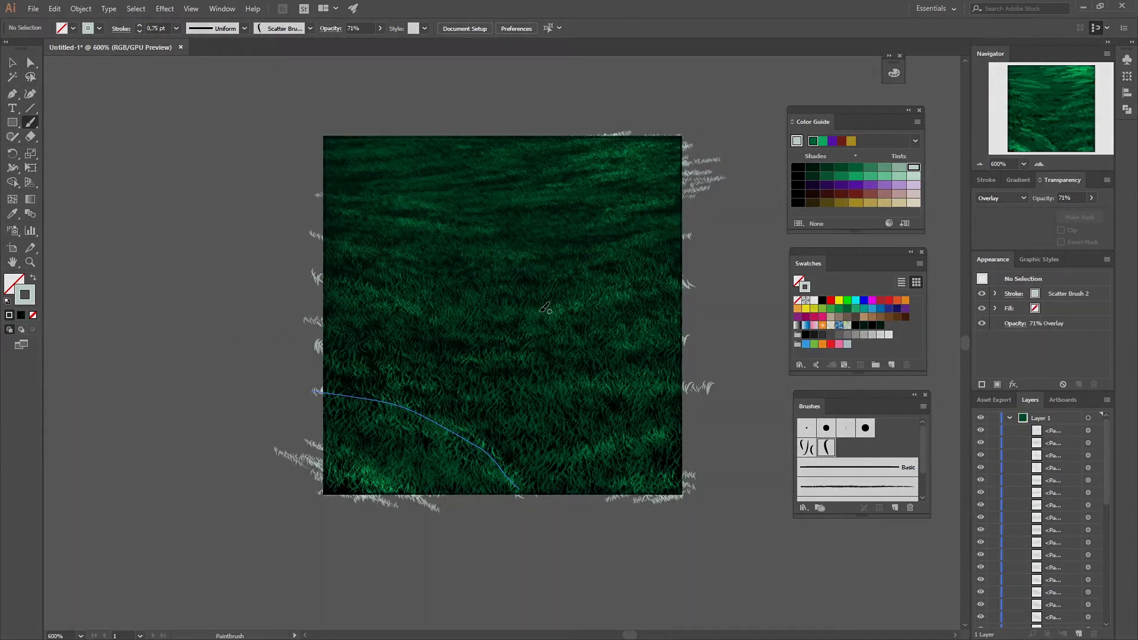
mouse_move(406, 149)
left_mouse_down()
mouse_move(328, 149)
mouse_move(355, 148)
left_mouse_up()
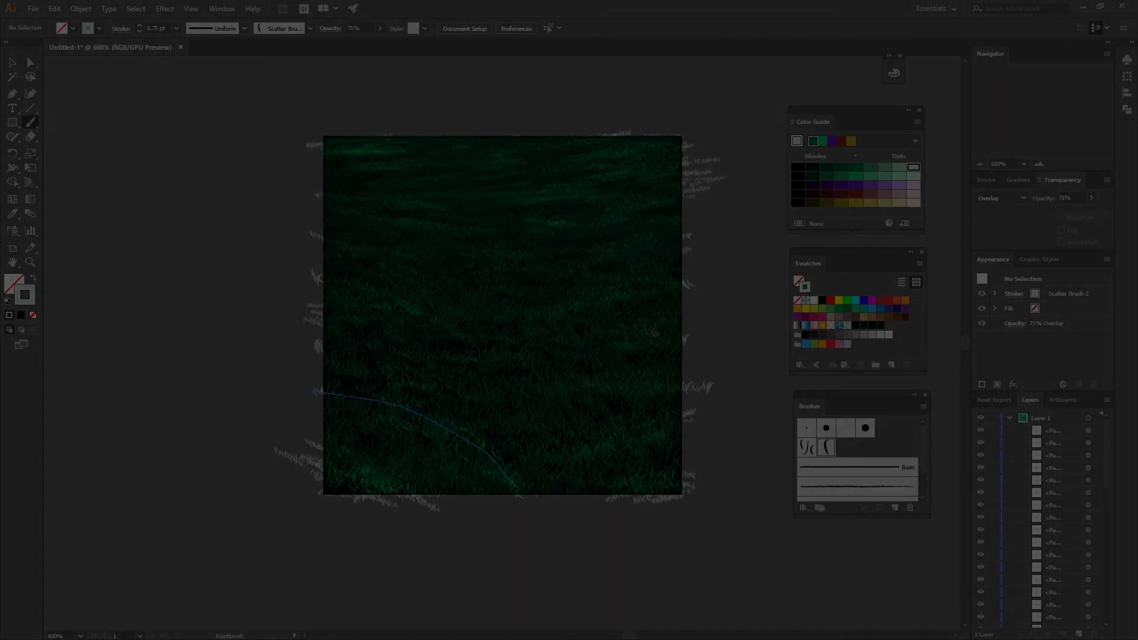